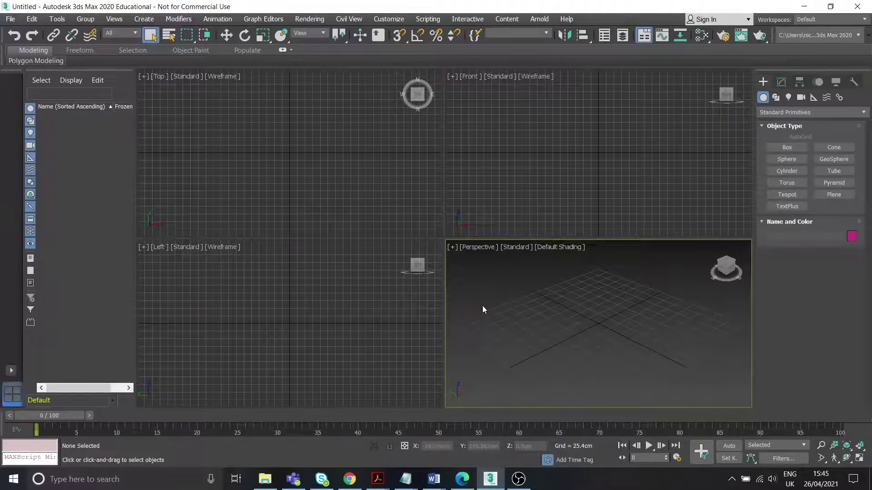
Step: Open the plans image from the reference folder and examine the floor plan enlarged
{"action": "left_click", "coordinate": [264, 479]}
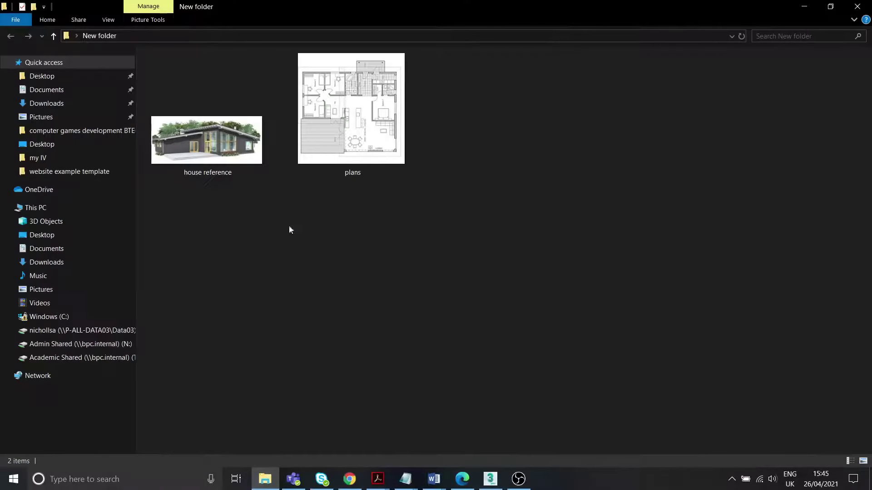
{"action": "left_click_drag", "start_coordinate": [203, 254], "coordinate": [277, 269]}
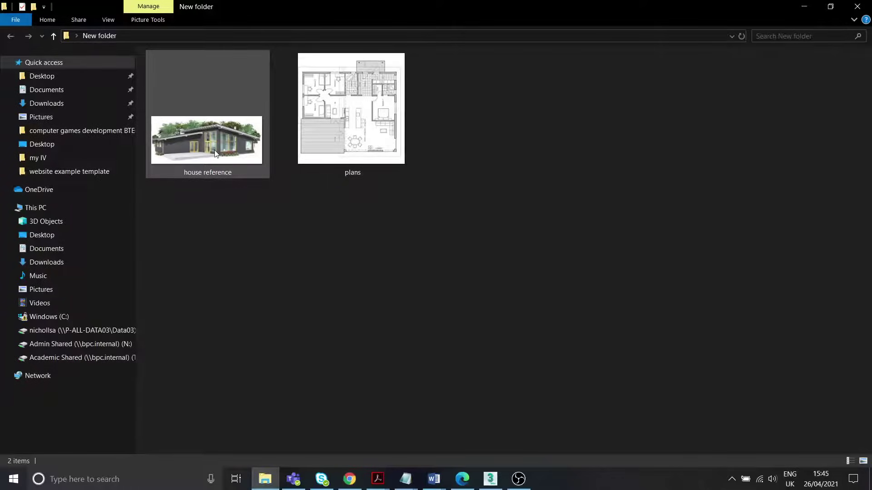
{"action": "double_click", "coordinate": [350, 124]}
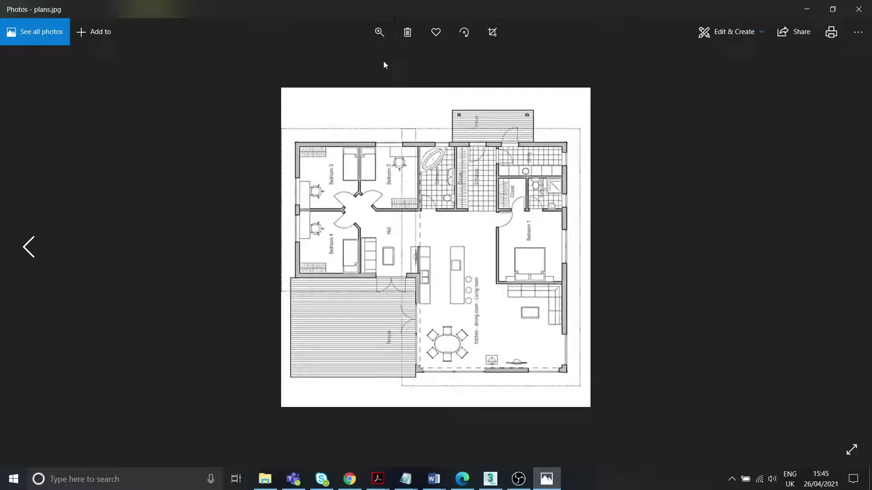
{"action": "left_click", "coordinate": [379, 32]}
{"action": "left_click_drag", "start_coordinate": [330, 61], "coordinate": [352, 61]}
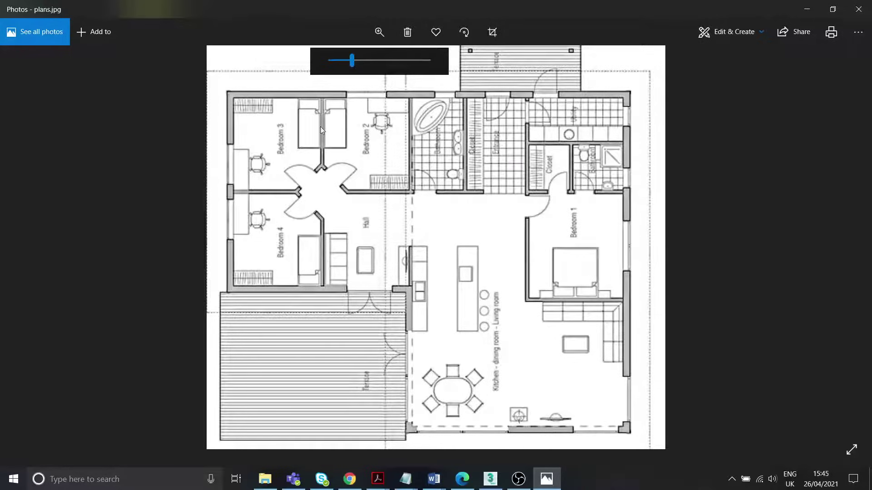
Step: Open the house reference image, examine the exterior enlarged, and return to the floor plan image
{"action": "left_click", "coordinate": [546, 479]}
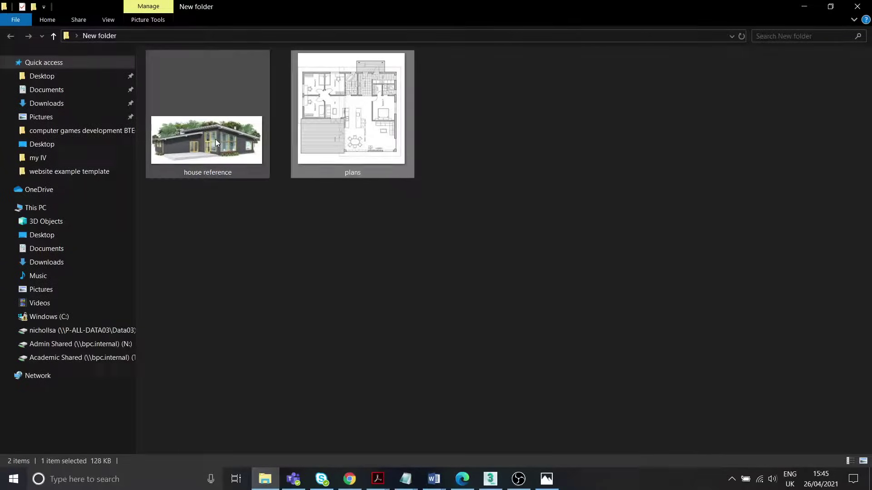
{"action": "left_click", "coordinate": [215, 140]}
{"action": "double_click", "coordinate": [216, 140]}
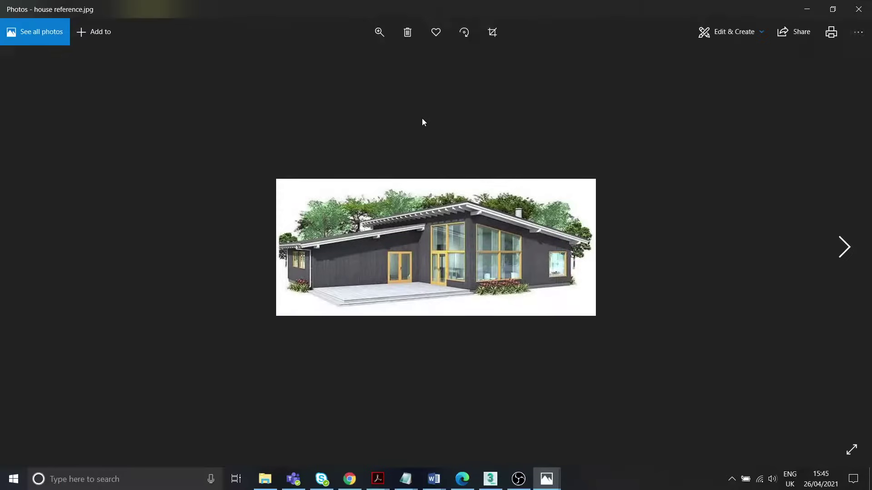
{"action": "left_click", "coordinate": [379, 33]}
{"action": "left_click_drag", "start_coordinate": [335, 59], "coordinate": [363, 62]}
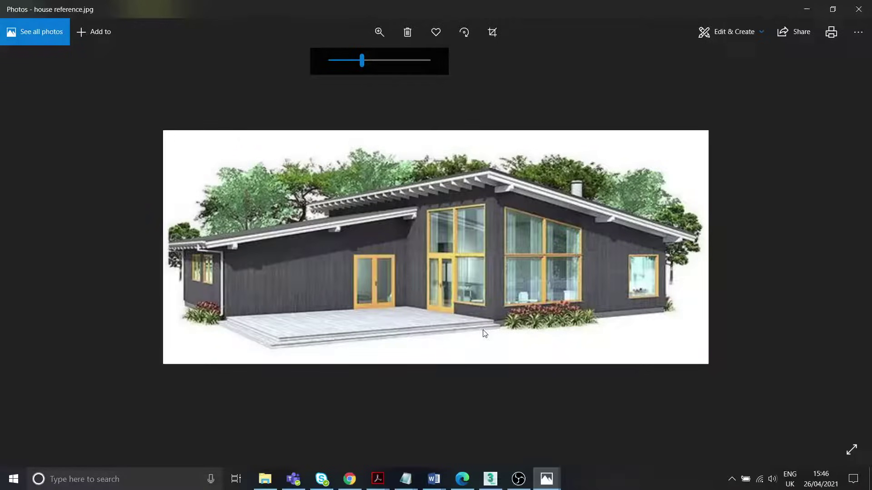
{"action": "left_click_drag", "start_coordinate": [359, 70], "coordinate": [325, 64]}
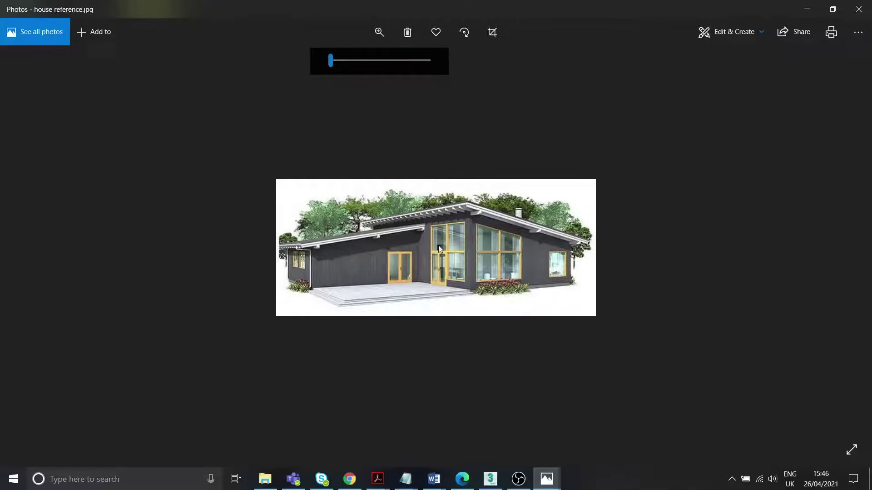
{"action": "mouse_move", "coordinate": [546, 479]}
{"action": "left_click", "coordinate": [506, 432]}
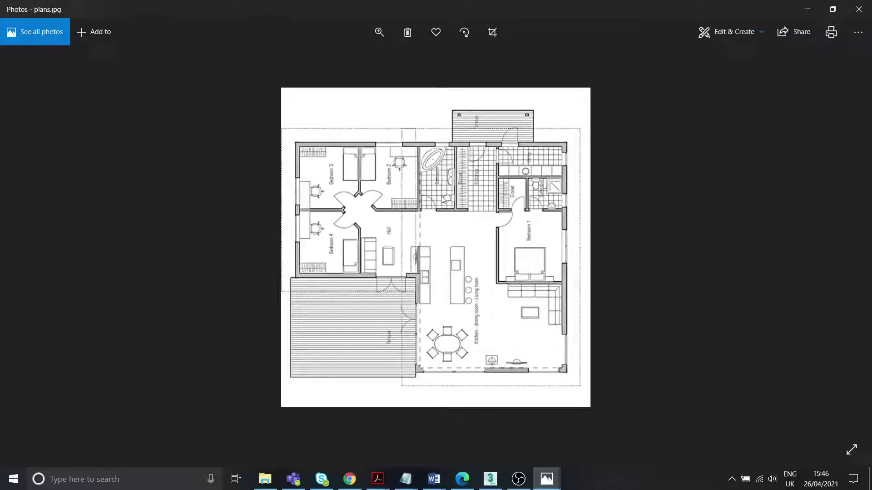
Step: Switch to 3ds Max and draw a plane about 246 cm long and 330 cm wide in the maximized Perspective viewport
{"action": "left_click", "coordinate": [490, 479]}
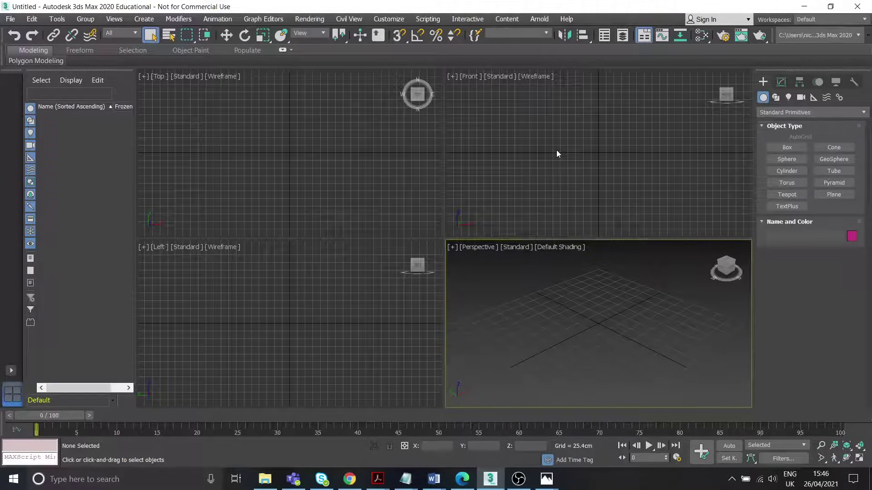
{"action": "left_click", "coordinate": [860, 460]}
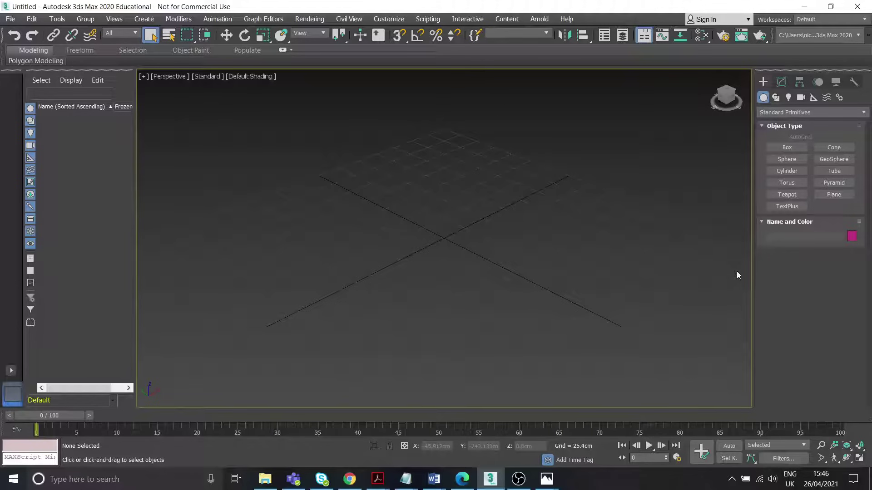
{"action": "left_click", "coordinate": [833, 194]}
{"action": "left_click_drag", "start_coordinate": [250, 229], "coordinate": [418, 301]}
{"action": "left_click_drag", "start_coordinate": [486, 283], "coordinate": [697, 199]}
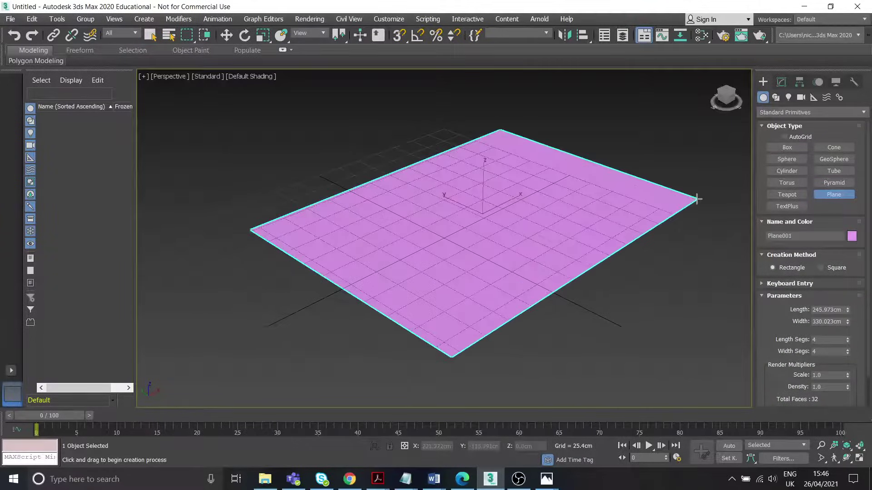
Step: Move the plane to the world origin by resetting its X and Y positions to 0 cm
{"action": "left_click", "coordinate": [226, 36]}
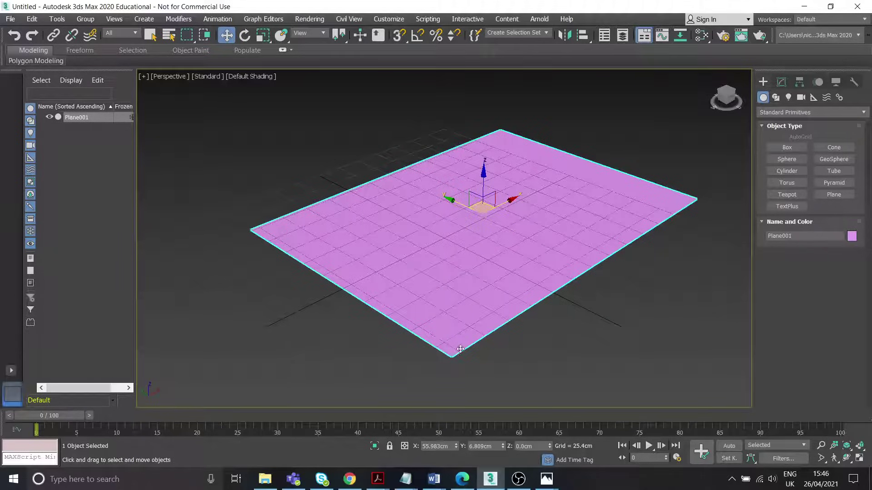
{"action": "right_click", "coordinate": [457, 448]}
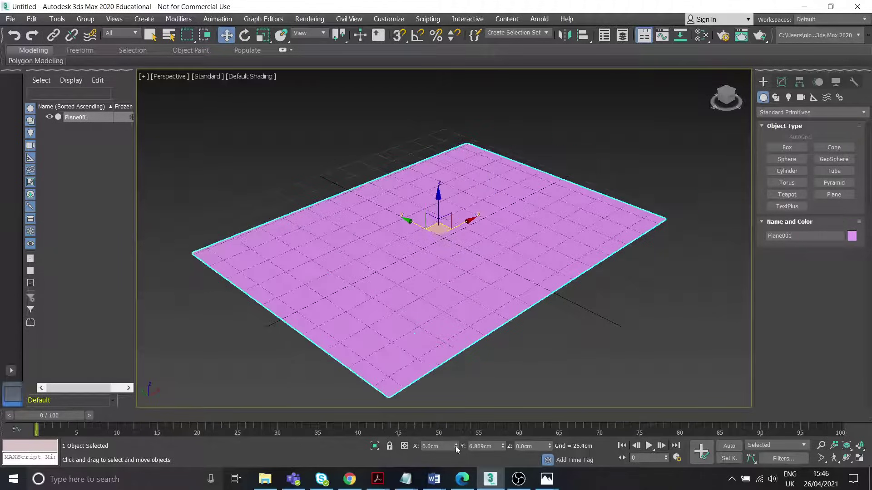
{"action": "right_click", "coordinate": [502, 447]}
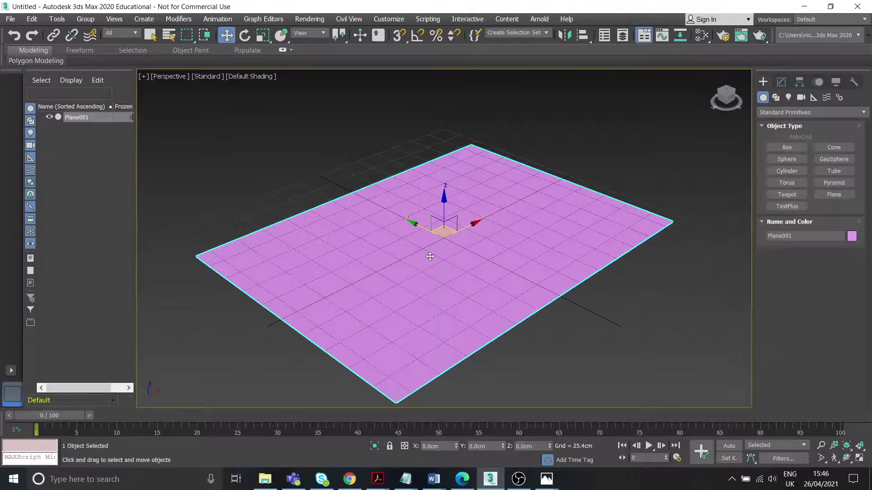
{"action": "scroll", "coordinate": [443, 222], "scroll_direction": "down", "scroll_amount": 3}
{"action": "middle_click_drag", "start_coordinate": [445, 218], "coordinate": [433, 226]}
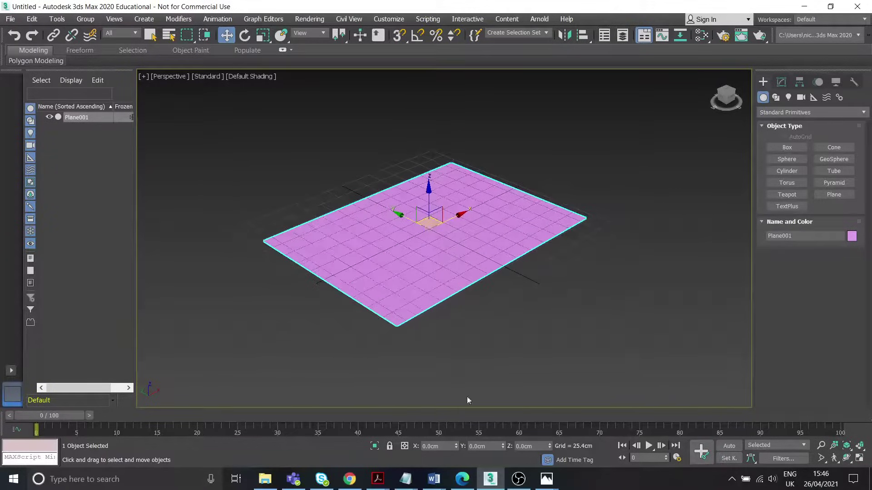
Step: Shift the plane off the origin along the X axis and reset its X position to 0 cm
{"action": "left_click", "coordinate": [436, 446]}
{"action": "key", "text": "Tab"}
{"action": "key", "text": "Tab"}
{"action": "left_click", "coordinate": [469, 448]}
{"action": "left_click", "coordinate": [452, 447]}
{"action": "left_click_drag", "start_coordinate": [456, 447], "coordinate": [459, 4]}
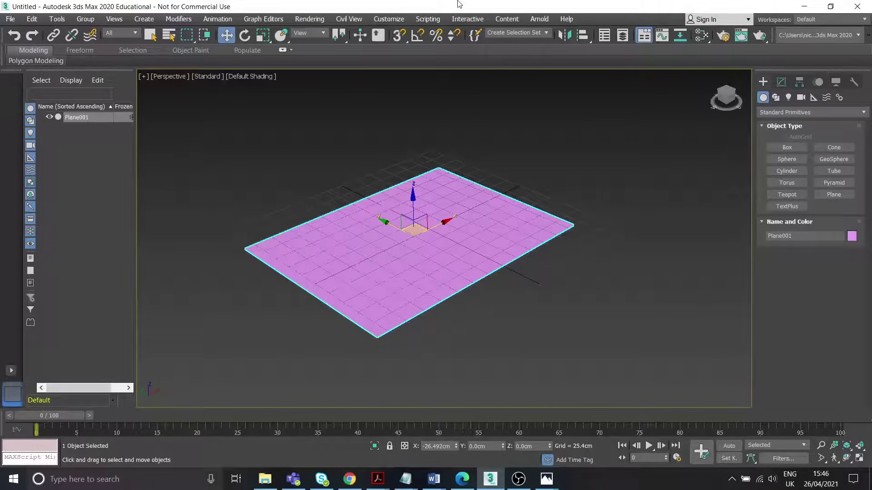
{"action": "right_click", "coordinate": [455, 446]}
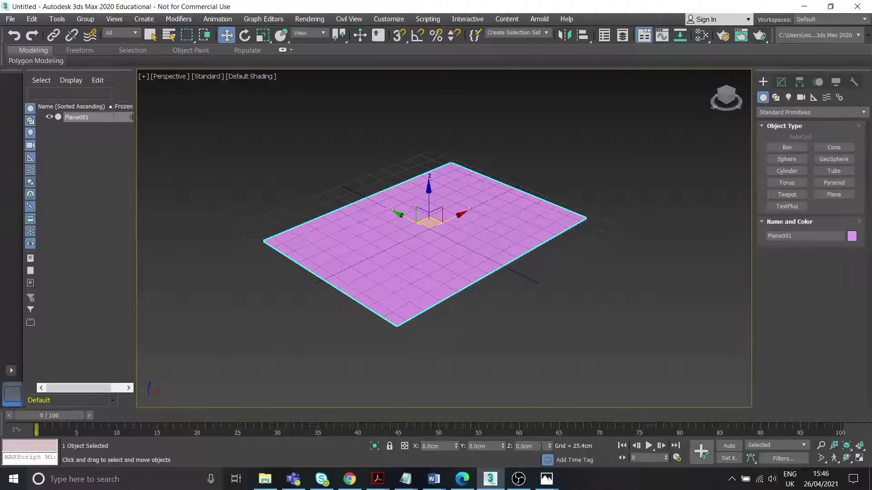
Step: Toggle the home grid in the Perspective viewport and leave it hidden
{"action": "middle_click_drag", "start_coordinate": [453, 203], "coordinate": [424, 224]}
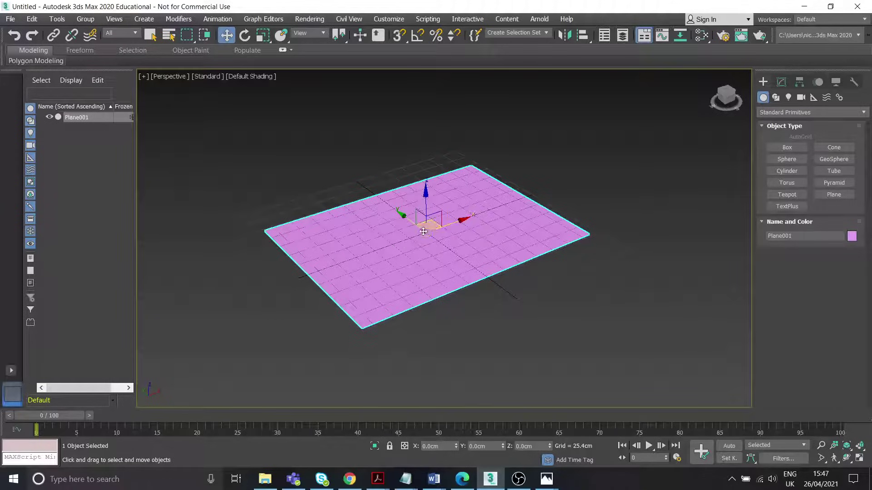
{"action": "scroll", "coordinate": [429, 233], "scroll_direction": "up", "scroll_amount": 2}
{"action": "scroll", "coordinate": [429, 233], "scroll_direction": "down", "scroll_amount": 2}
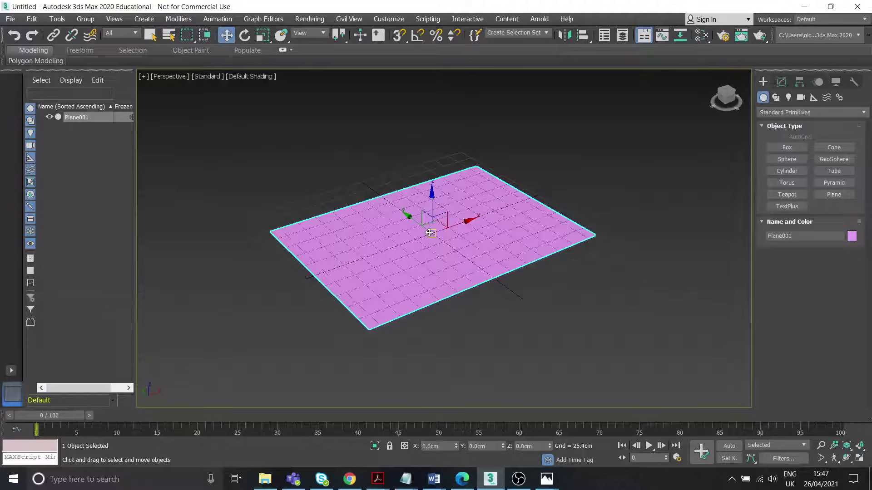
{"action": "key", "text": "g"}
{"action": "key", "text": "g"}
{"action": "key", "text": "g"}
{"action": "key", "text": "g"}
{"action": "key", "text": "g"}
{"action": "key", "text": "g"}
{"action": "key", "text": "g"}
{"action": "key", "text": "g"}
{"action": "key", "text": "g"}
{"action": "middle_click_drag", "start_coordinate": [452, 247], "coordinate": [430, 239]}
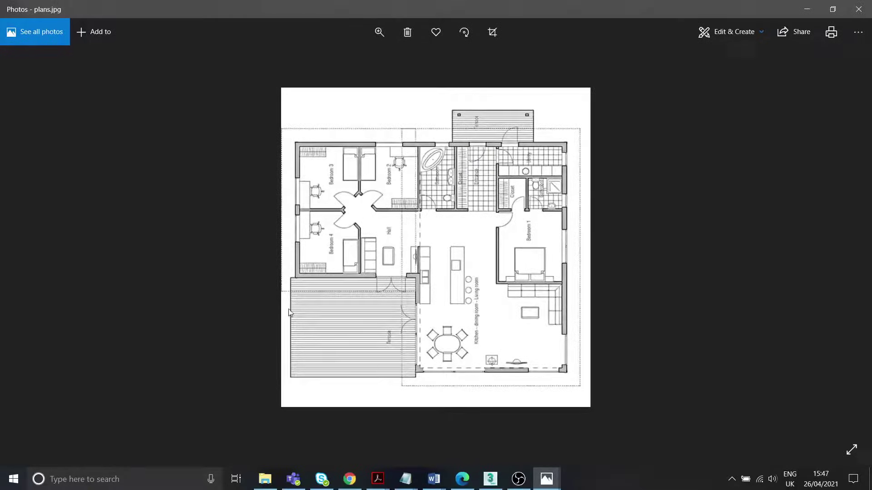
Step: Open the detailed file properties of the plans image in File Explorer and check its pixel dimensions
{"action": "left_click", "coordinate": [272, 472]}
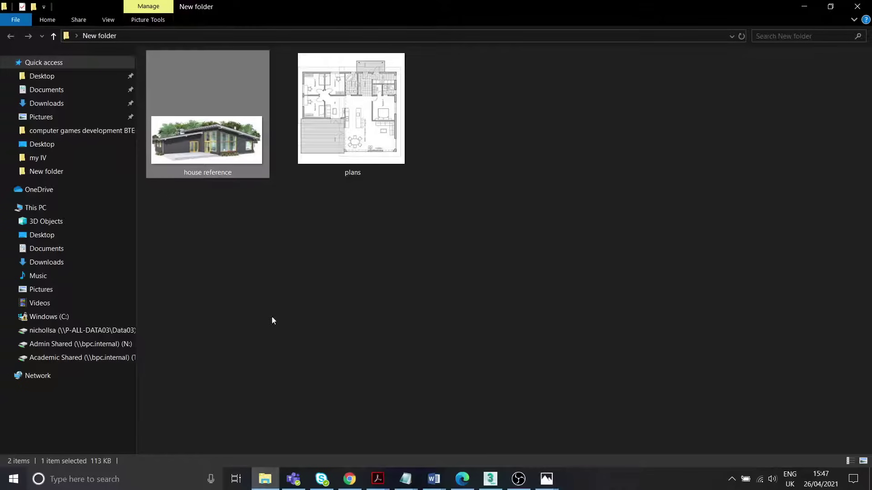
{"action": "left_click", "coordinate": [336, 121]}
{"action": "right_click", "coordinate": [344, 104]}
{"action": "left_click", "coordinate": [383, 459]}
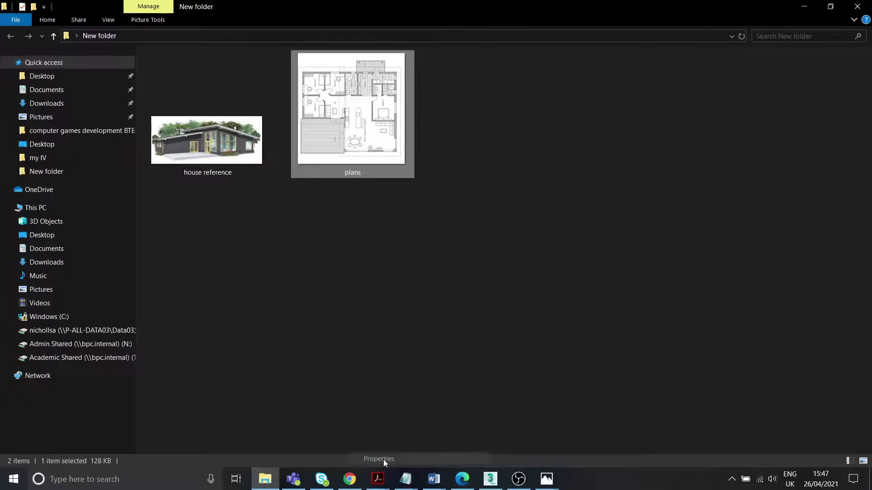
{"action": "left_click", "coordinate": [426, 135]}
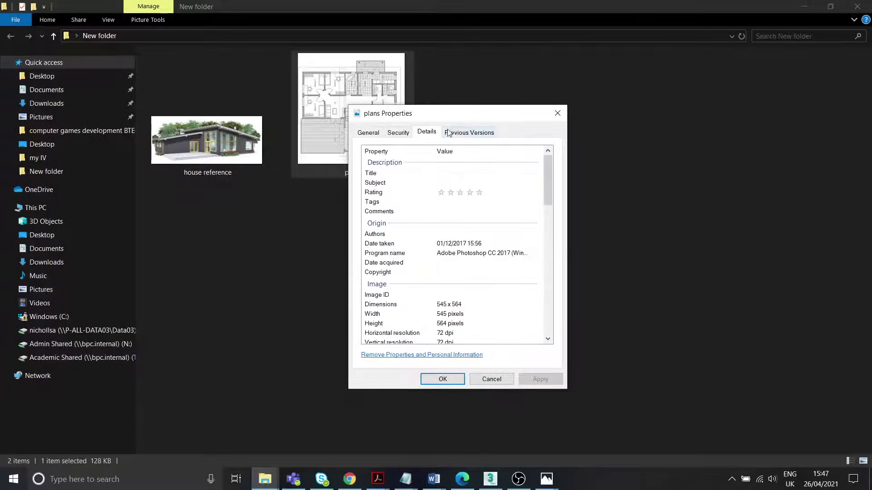
{"action": "left_click_drag", "start_coordinate": [453, 114], "coordinate": [417, 94]}
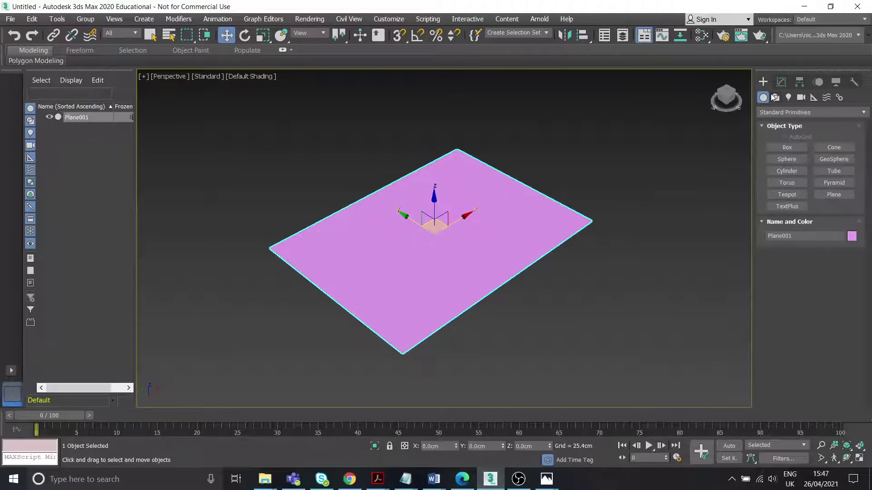
Step: Switch back to 3ds Max and open the plane's length parameter for editing
{"action": "left_click", "coordinate": [781, 82]}
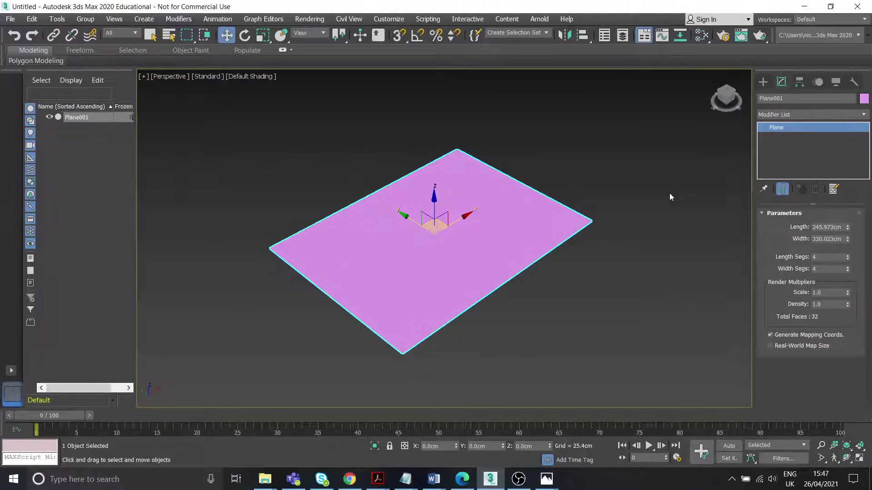
{"action": "double_click", "coordinate": [829, 227]}
{"action": "left_click_drag", "start_coordinate": [844, 227], "coordinate": [787, 227]}
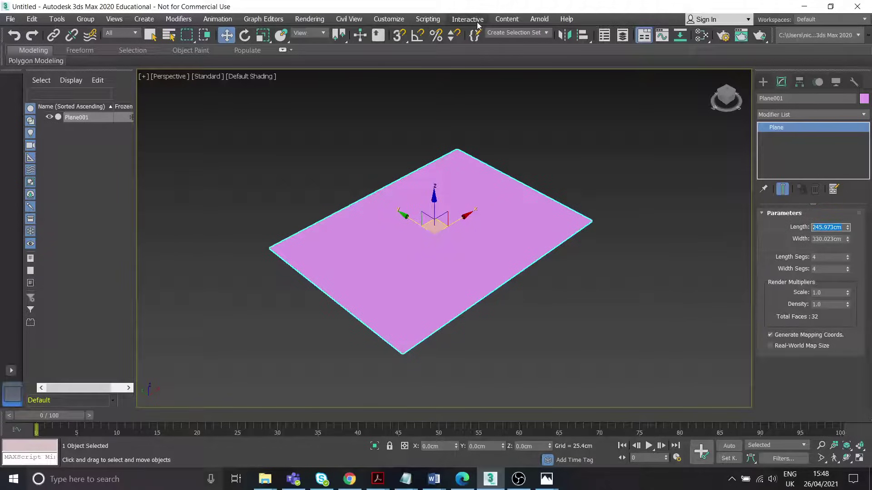
Step: Change the scene's display unit scale to Generic Units
{"action": "left_click", "coordinate": [390, 19]}
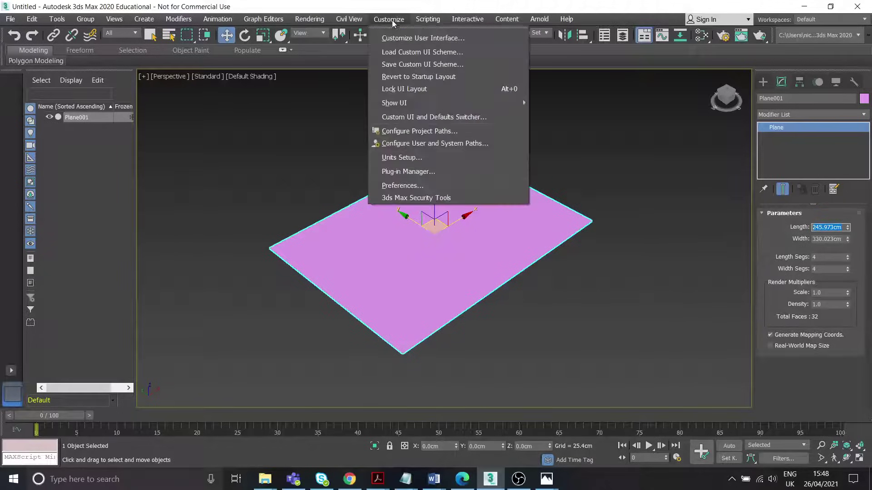
{"action": "left_click", "coordinate": [403, 159]}
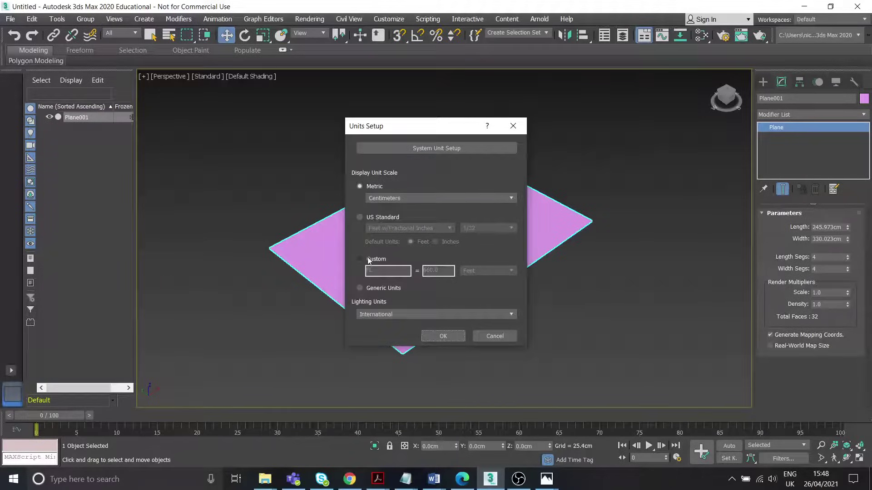
{"action": "left_click", "coordinate": [377, 288]}
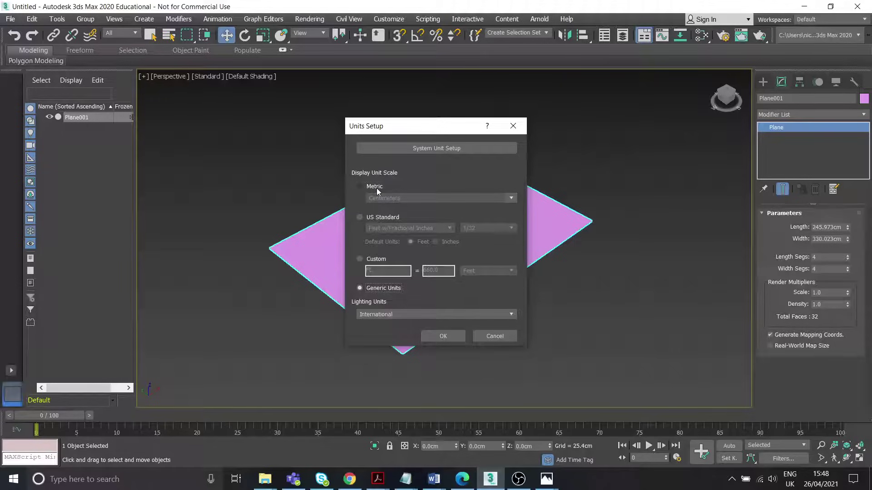
{"action": "left_click", "coordinate": [376, 187]}
{"action": "left_click", "coordinate": [370, 288]}
{"action": "left_click", "coordinate": [442, 336]}
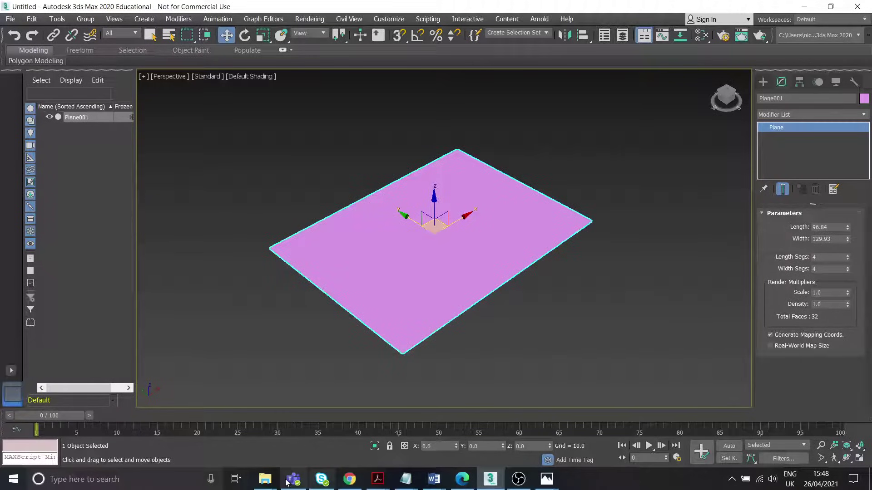
Step: Recheck the plans image's dimensions and set the plane's length to 545 and width to 564
{"action": "mouse_move", "coordinate": [271, 481]}
{"action": "left_click", "coordinate": [326, 429]}
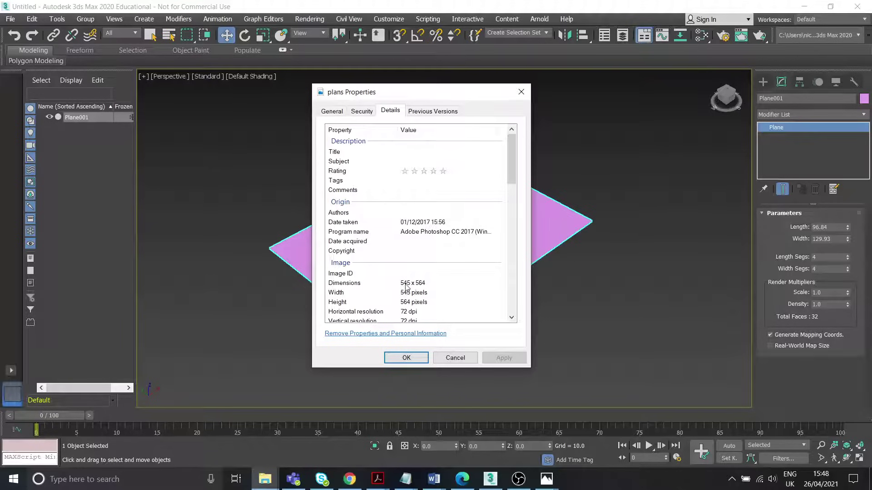
{"action": "left_click", "coordinate": [838, 227]}
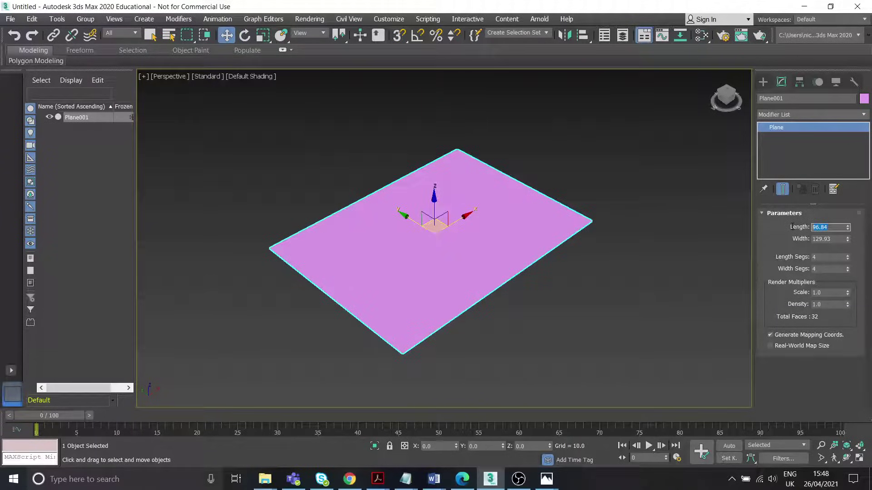
{"action": "type", "text": "545"}
{"action": "left_click", "coordinate": [838, 239]}
{"action": "double_click", "coordinate": [837, 239]}
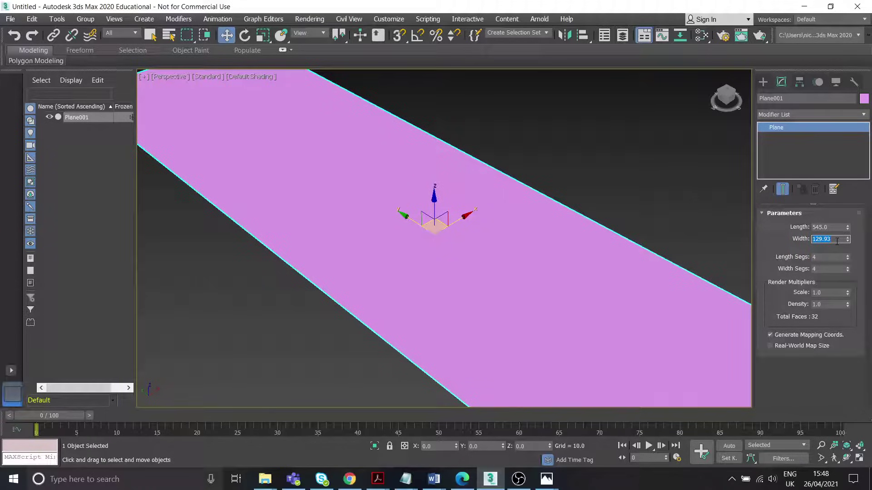
{"action": "type", "text": "564"}
{"action": "key", "text": "Return"}
{"action": "scroll", "coordinate": [444, 220], "scroll_direction": "down", "scroll_amount": 6}
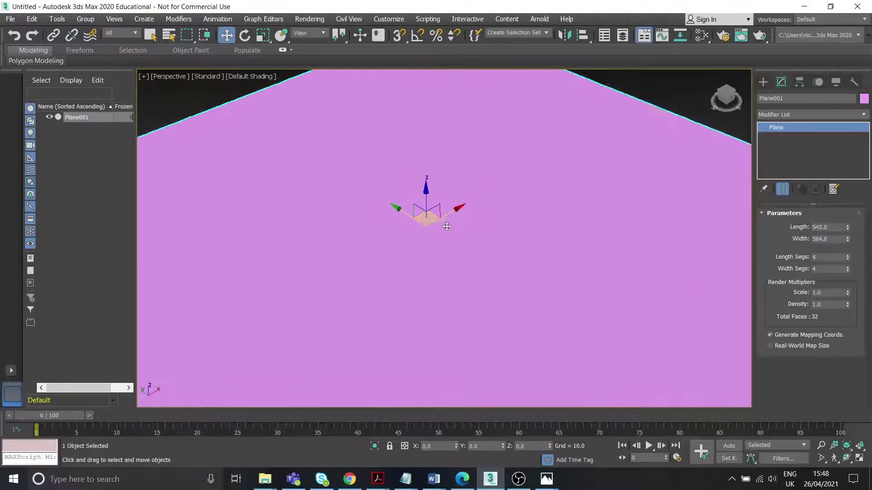
Step: Turn on Edged Faces in the perspective viewport so the plane's segments are displayed
{"action": "mouse_move", "coordinate": [443, 219]}
{"action": "middle_mouse_down", "text": "alt"}
{"action": "mouse_move", "coordinate": [415, 235]}
{"action": "mouse_move", "coordinate": [454, 245]}
{"action": "mouse_move", "coordinate": [474, 231]}
{"action": "mouse_move", "coordinate": [457, 222]}
{"action": "middle_mouse_up", "text": "alt"}
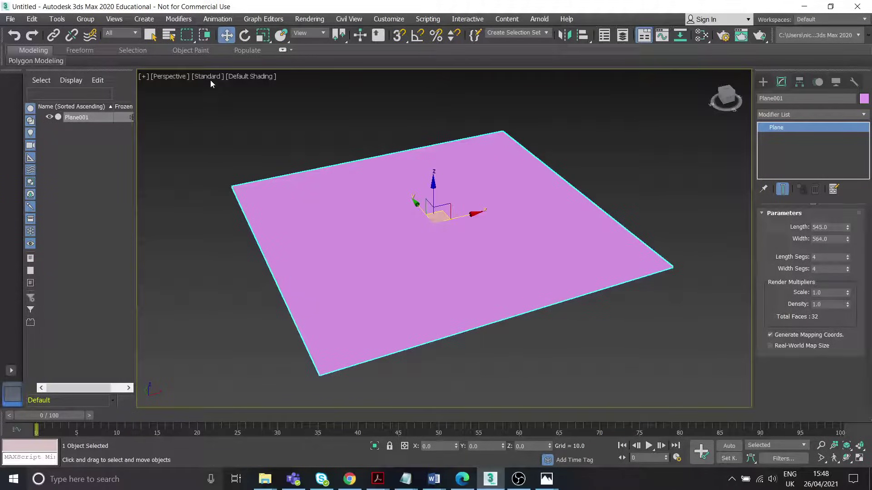
{"action": "left_click", "coordinate": [249, 78]}
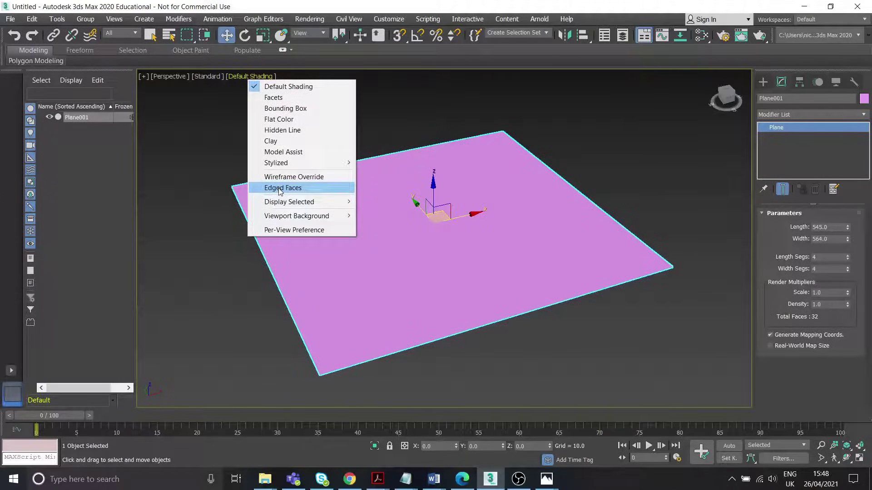
{"action": "left_click", "coordinate": [280, 189]}
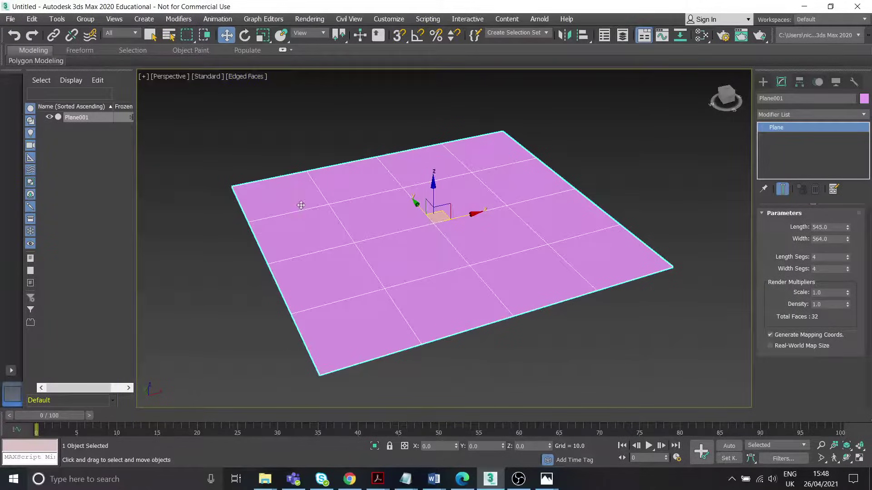
{"action": "middle_click_drag", "start_coordinate": [301, 205], "coordinate": [480, 182], "text": "alt"}
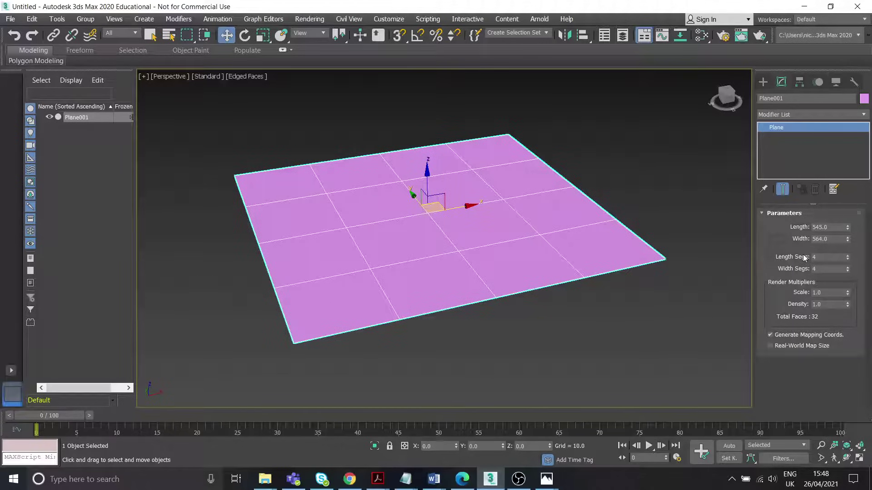
Step: Set both the length segments and width segments of the plane to 1
{"action": "mouse_move", "coordinate": [847, 259]}
{"action": "left_mouse_down"}
{"action": "mouse_move", "coordinate": [848, 252]}
{"action": "mouse_move", "coordinate": [853, 264]}
{"action": "left_mouse_up"}
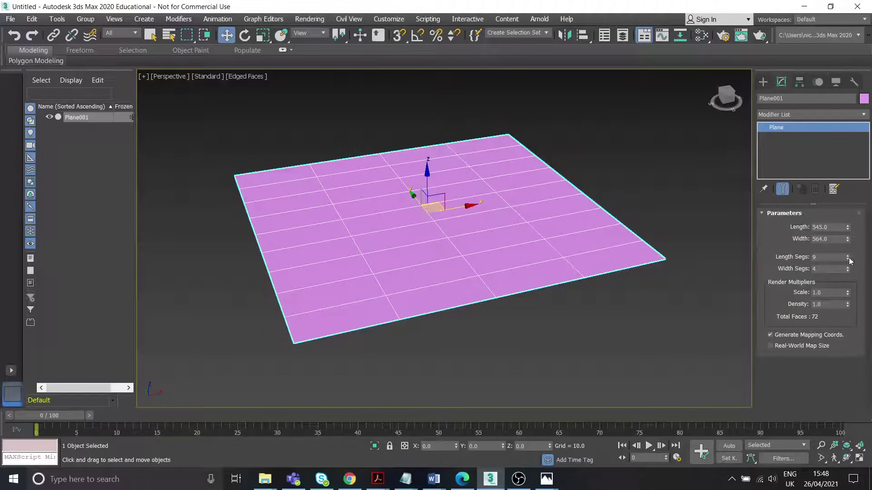
{"action": "right_click", "coordinate": [847, 262]}
{"action": "right_click", "coordinate": [848, 271]}
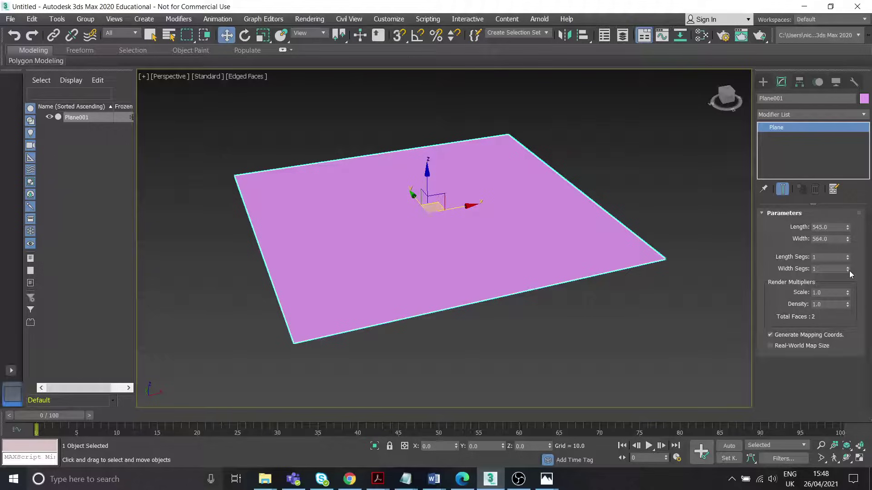
{"action": "middle_click_drag", "start_coordinate": [426, 231], "coordinate": [511, 211], "text": "alt"}
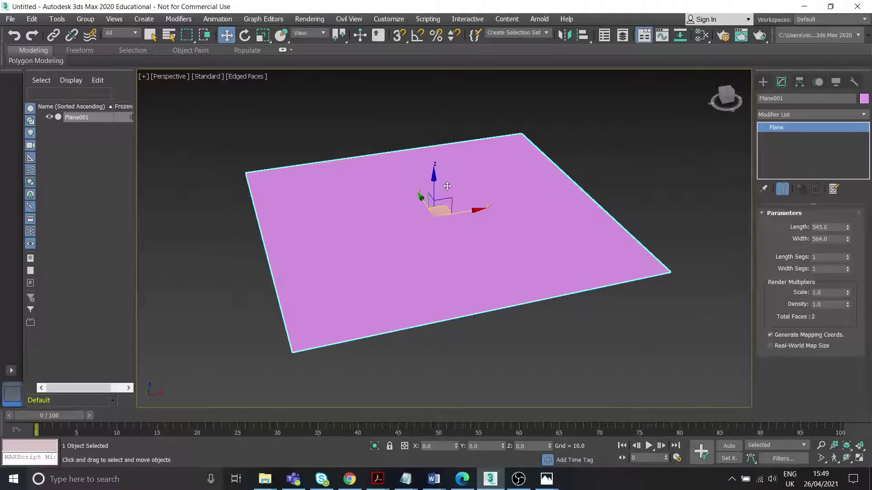
{"action": "middle_click_drag", "start_coordinate": [453, 186], "coordinate": [460, 187], "text": "alt"}
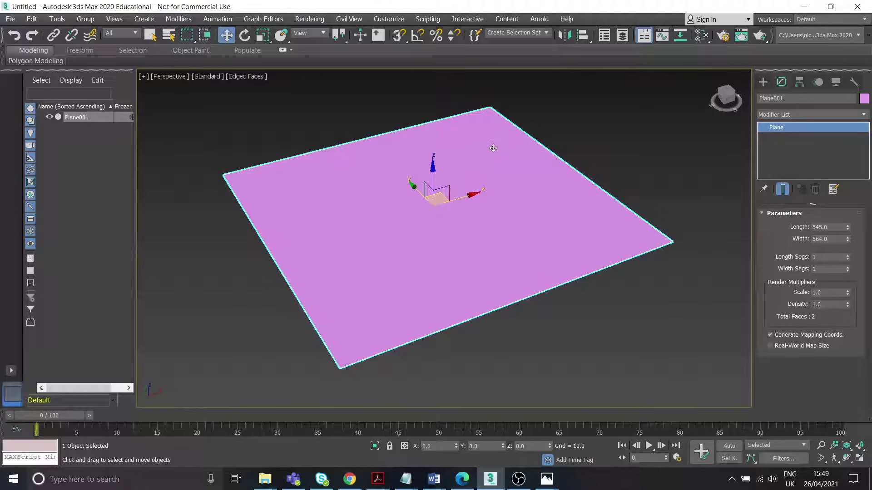
Step: Open the Slate Material Editor and add a Scanline Standard material node to View1
{"action": "left_click", "coordinate": [701, 36]}
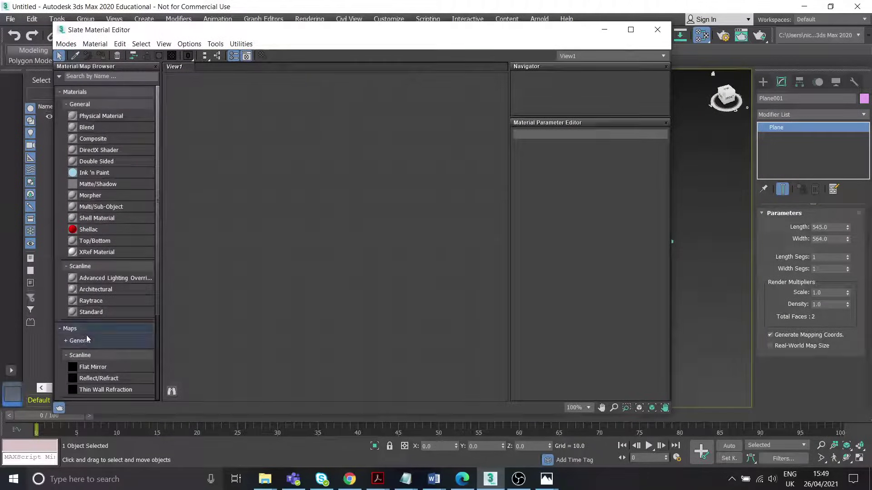
{"action": "left_click_drag", "start_coordinate": [158, 156], "coordinate": [154, 188]}
{"action": "scroll", "coordinate": [110, 318], "scroll_direction": "up", "scroll_amount": 2}
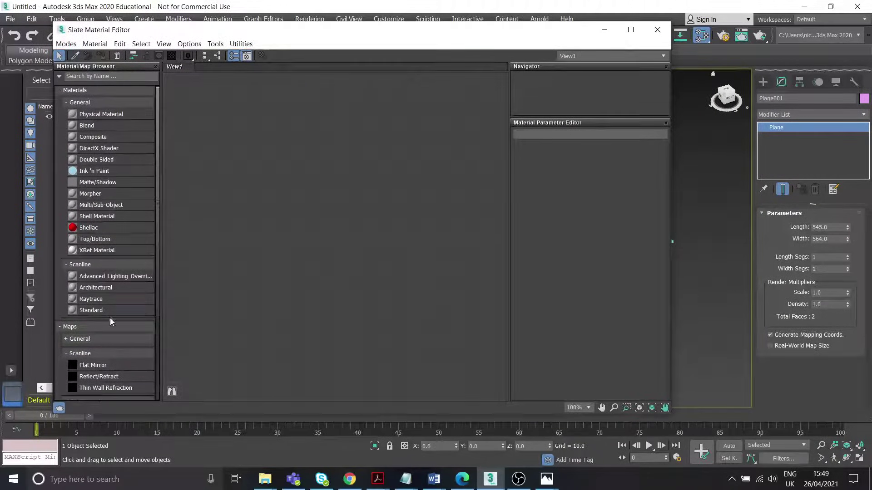
{"action": "left_click_drag", "start_coordinate": [88, 311], "coordinate": [327, 211]}
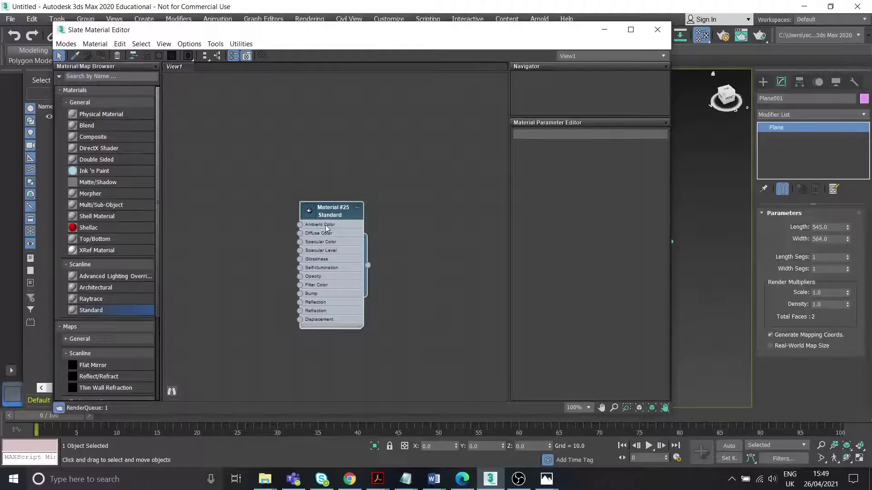
{"action": "left_click_drag", "start_coordinate": [357, 251], "coordinate": [403, 197]}
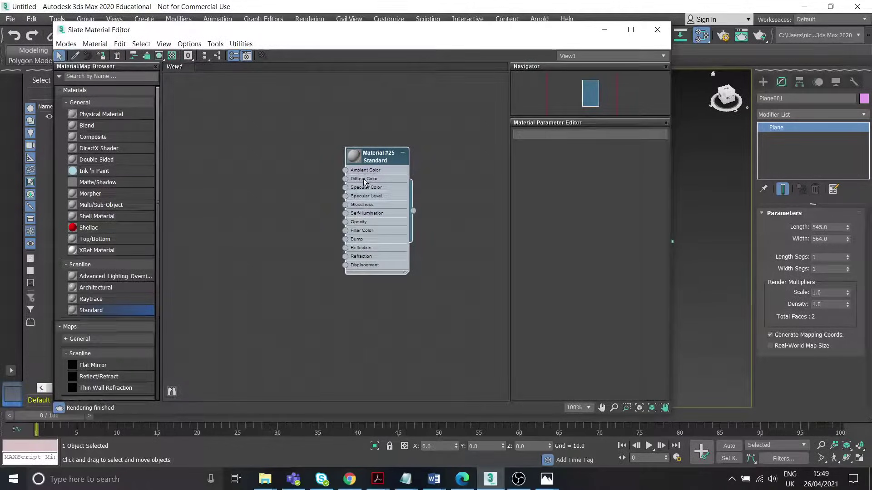
Step: Connect a Bitmap map to the Standard material's Diffuse Color, loading the plans image from New folder on the desktop
{"action": "scroll", "coordinate": [358, 182], "scroll_direction": "up", "scroll_amount": 4}
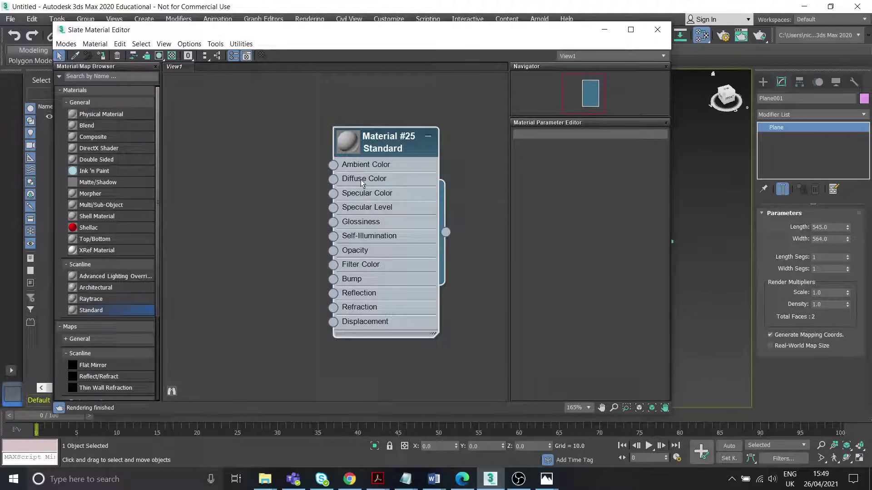
{"action": "scroll", "coordinate": [358, 180], "scroll_direction": "down", "scroll_amount": 1}
{"action": "left_click_drag", "start_coordinate": [336, 179], "coordinate": [253, 184]}
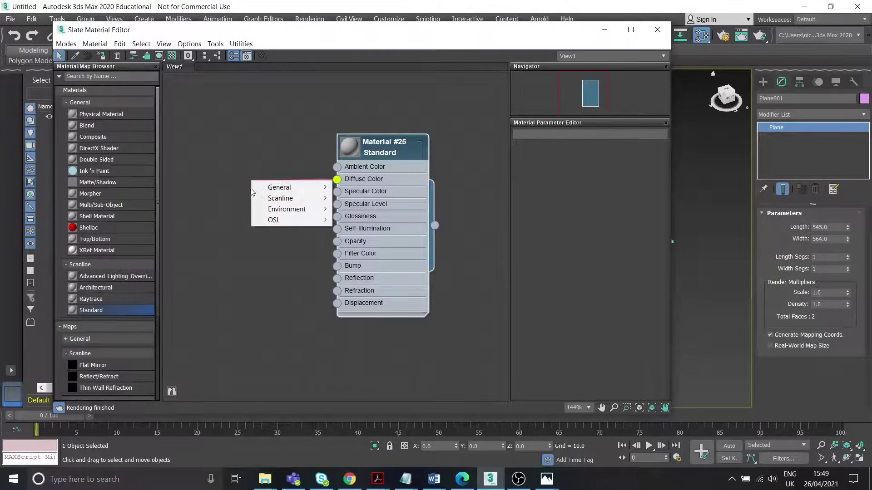
{"action": "mouse_move", "coordinate": [270, 188]}
{"action": "left_click", "coordinate": [366, 33]}
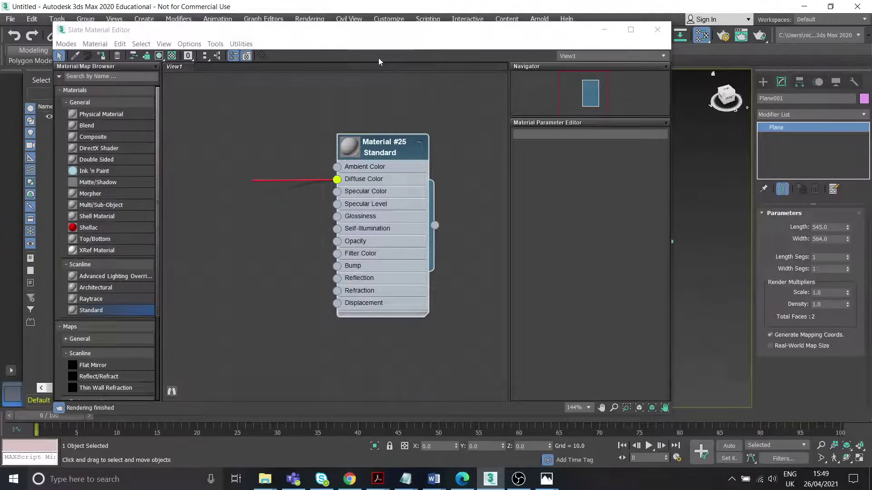
{"action": "left_click", "coordinate": [33, 182]}
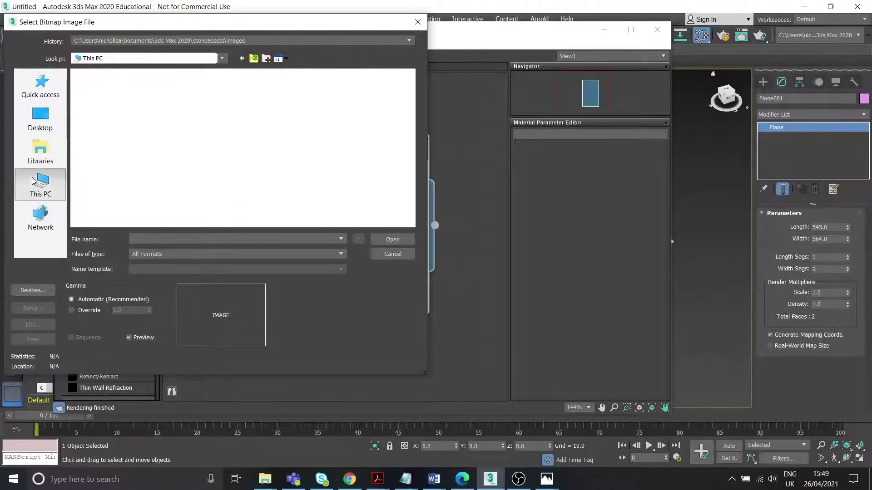
{"action": "double_click", "coordinate": [227, 96]}
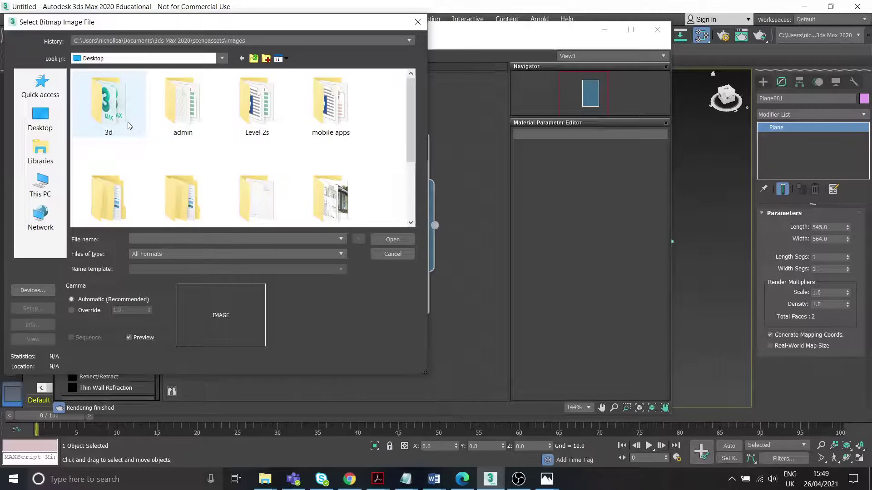
{"action": "scroll", "coordinate": [277, 130], "scroll_direction": "down", "scroll_amount": 3}
{"action": "double_click", "coordinate": [330, 97]}
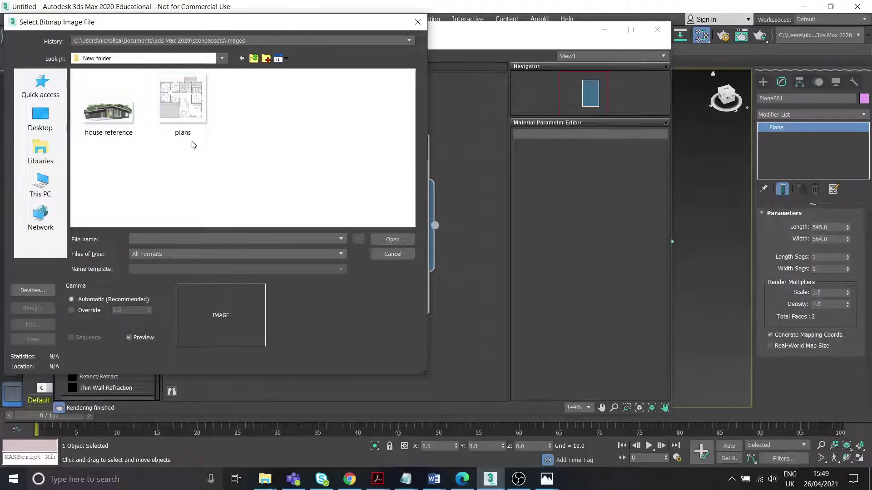
{"action": "double_click", "coordinate": [187, 132]}
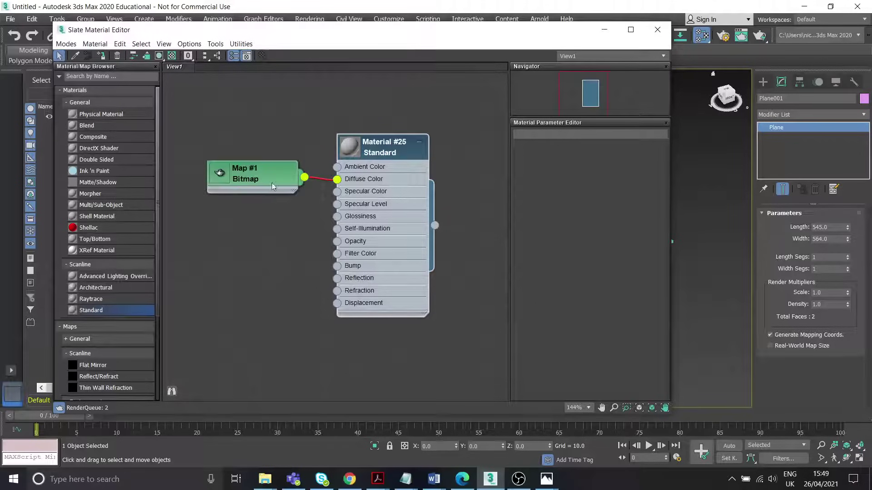
Step: Space out the bitmap and material nodes and assign the Standard material to the selected plane
{"action": "left_click_drag", "start_coordinate": [271, 182], "coordinate": [258, 152]}
{"action": "left_click_drag", "start_coordinate": [378, 152], "coordinate": [367, 167]}
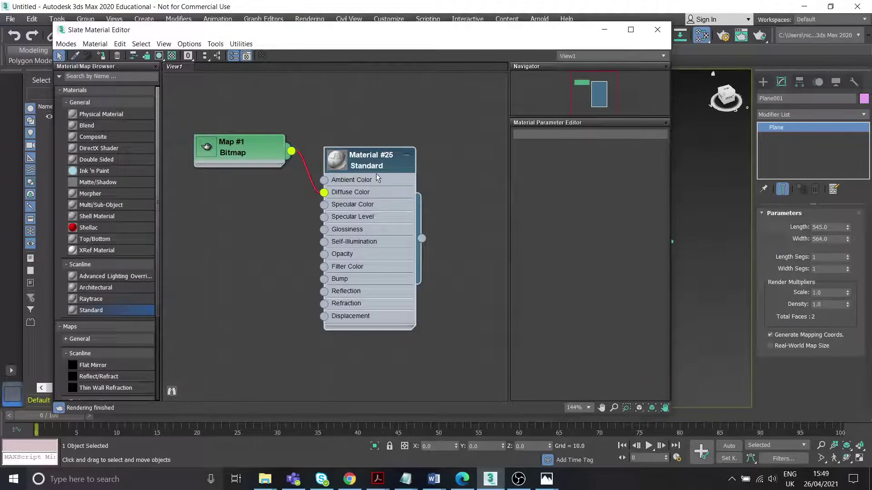
{"action": "left_click_drag", "start_coordinate": [412, 36], "coordinate": [216, 107]}
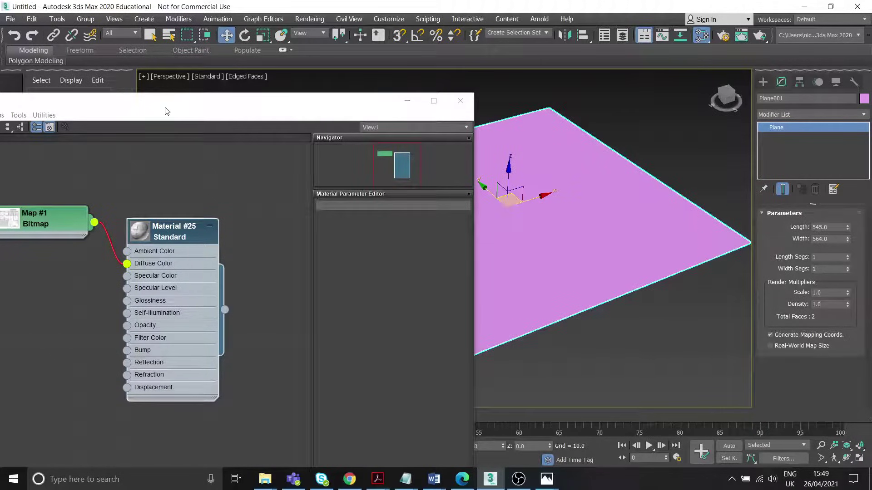
{"action": "left_click_drag", "start_coordinate": [166, 102], "coordinate": [365, 105]}
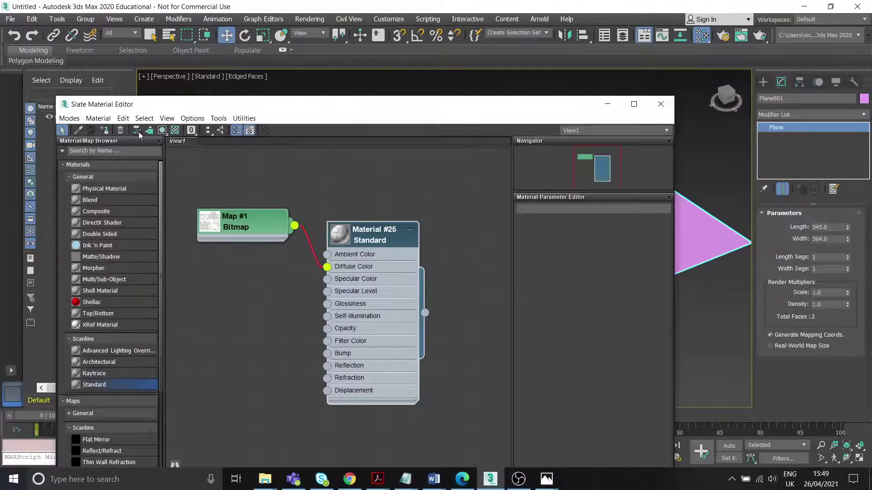
{"action": "left_click", "coordinate": [104, 130]}
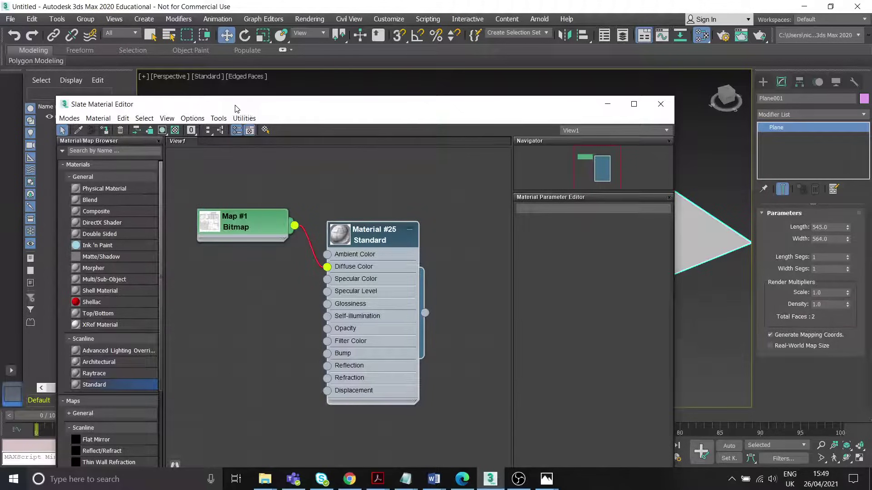
Step: Show the Standard material's shaded floor plan texture in the viewport and close the Slate Material Editor
{"action": "left_click_drag", "start_coordinate": [235, 107], "coordinate": [98, 88]}
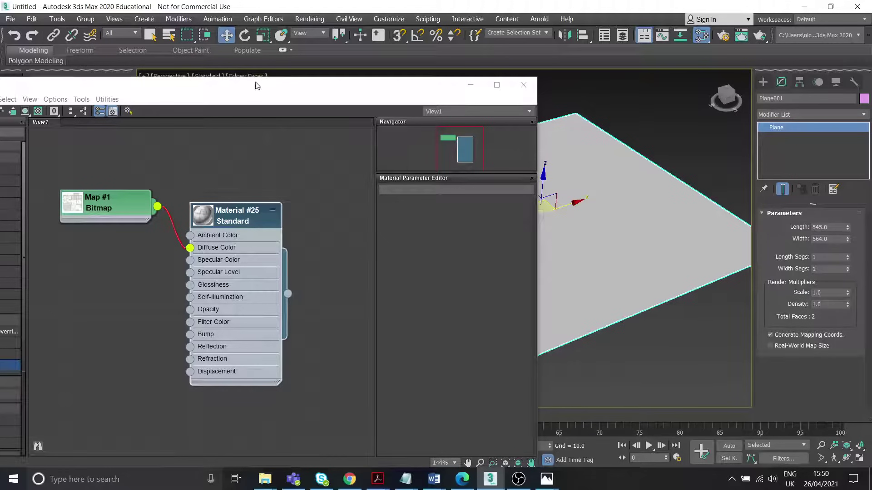
{"action": "left_click_drag", "start_coordinate": [255, 86], "coordinate": [375, 88]}
{"action": "left_click_drag", "start_coordinate": [357, 222], "coordinate": [370, 195]}
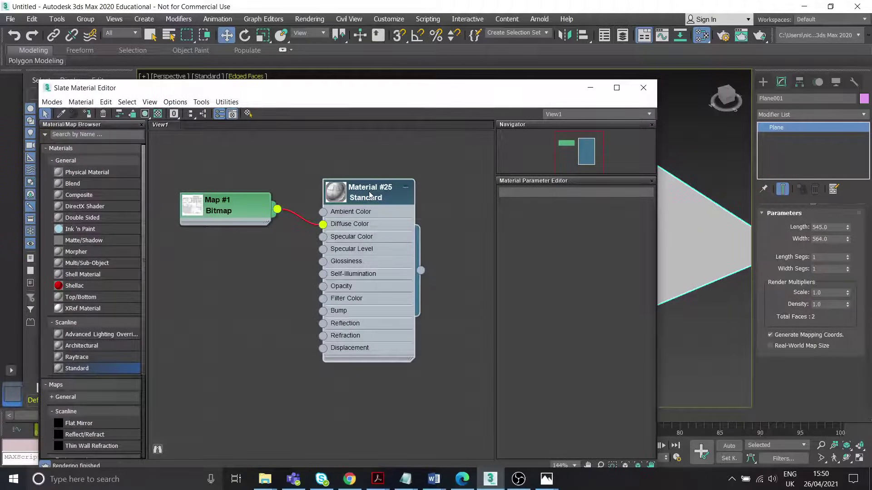
{"action": "double_click", "coordinate": [371, 196]}
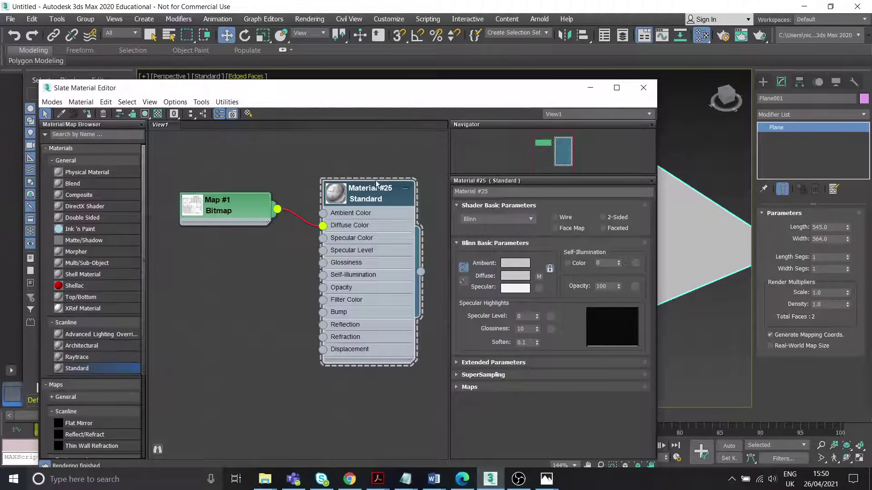
{"action": "left_click_drag", "start_coordinate": [375, 180], "coordinate": [349, 181]}
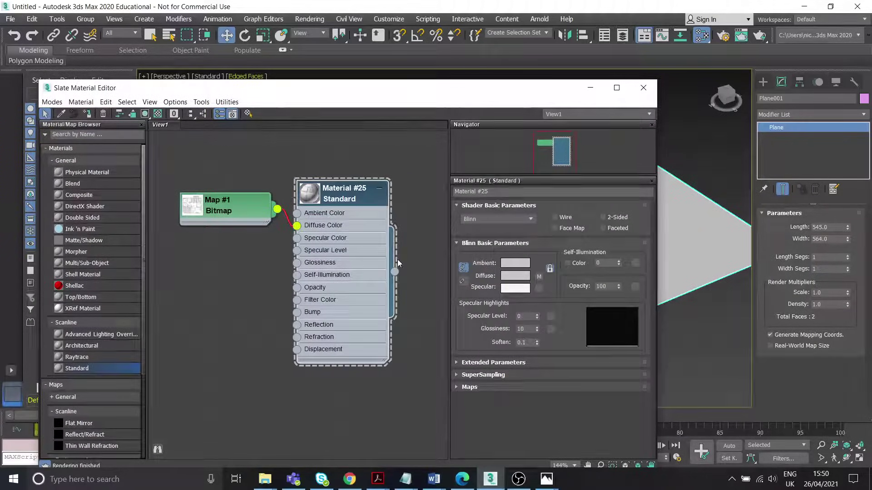
{"action": "left_click", "coordinate": [146, 114]}
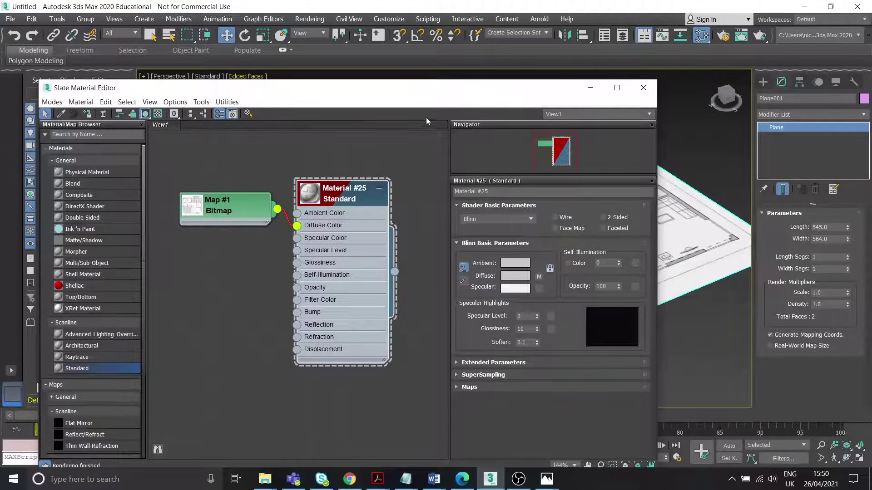
{"action": "left_click_drag", "start_coordinate": [441, 88], "coordinate": [193, 132]}
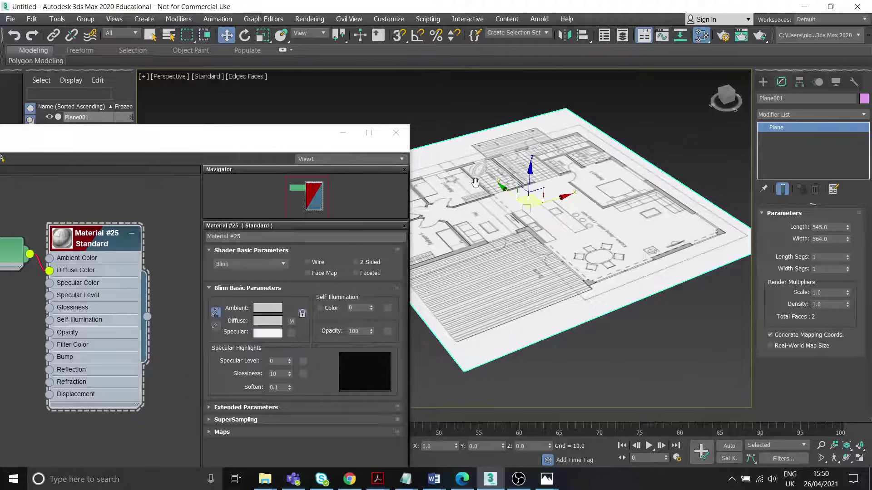
{"action": "middle_click_drag", "start_coordinate": [475, 182], "coordinate": [437, 189]}
{"action": "left_click", "coordinate": [387, 138]}
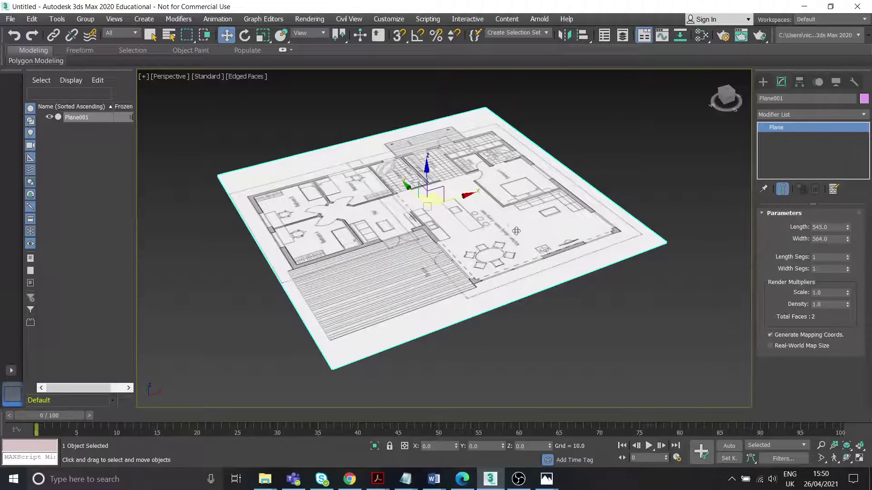
Step: Try moving the textured plane along the X axis and undo the move
{"action": "mouse_move", "coordinate": [446, 255]}
{"action": "middle_mouse_down", "text": "alt"}
{"action": "mouse_move", "coordinate": [410, 309]}
{"action": "mouse_move", "coordinate": [422, 259]}
{"action": "mouse_move", "coordinate": [429, 272]}
{"action": "mouse_move", "coordinate": [442, 250]}
{"action": "middle_mouse_up", "text": "alt"}
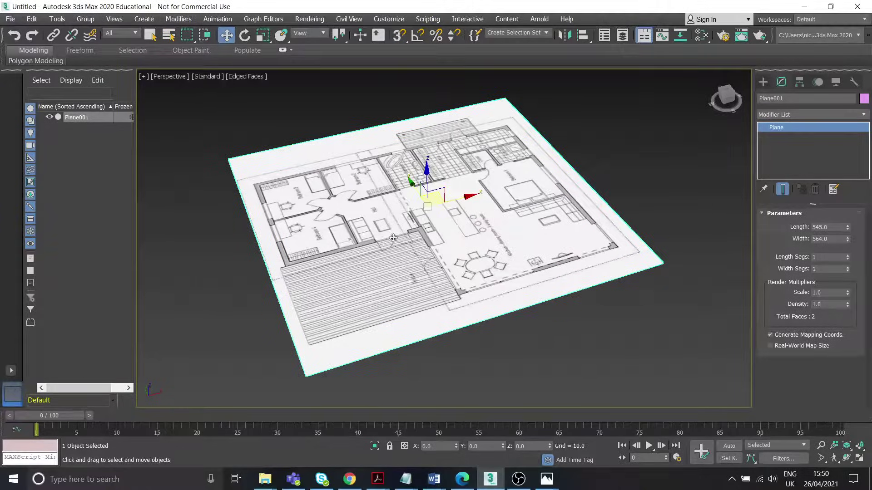
{"action": "middle_click_drag", "start_coordinate": [468, 205], "coordinate": [444, 222], "text": "alt"}
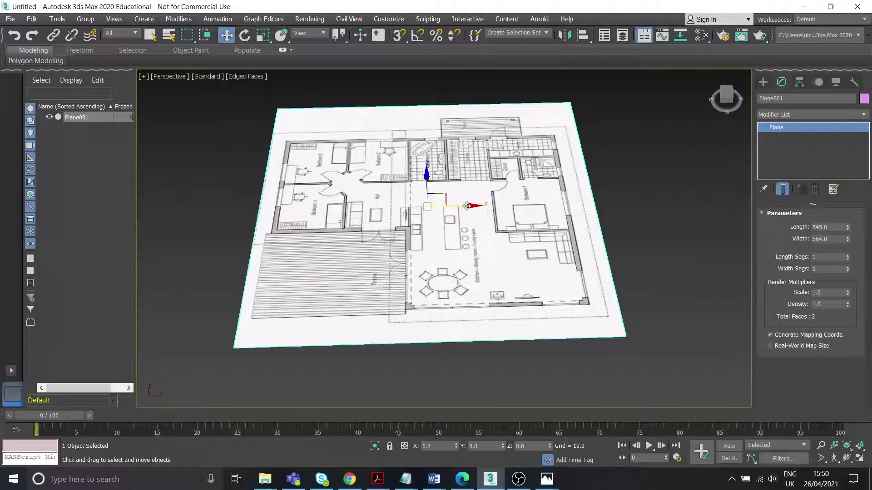
{"action": "left_click_drag", "start_coordinate": [466, 206], "coordinate": [430, 206]}
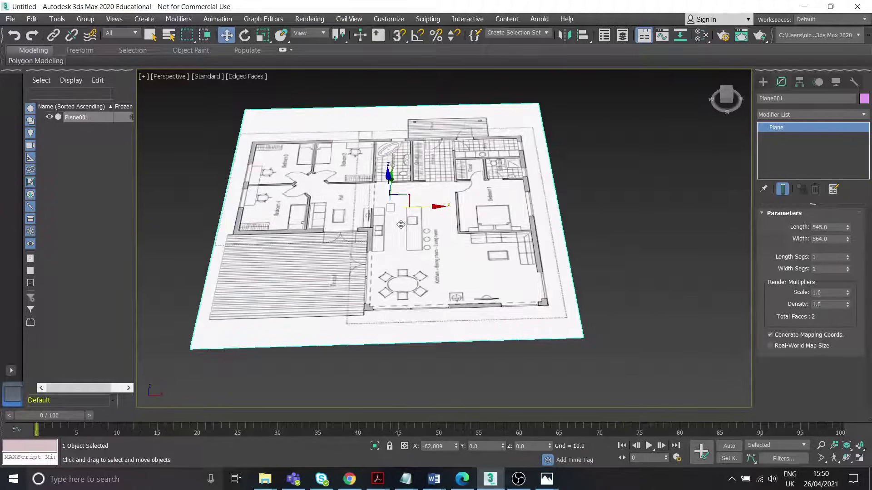
{"action": "key", "text": "ctrl+z"}
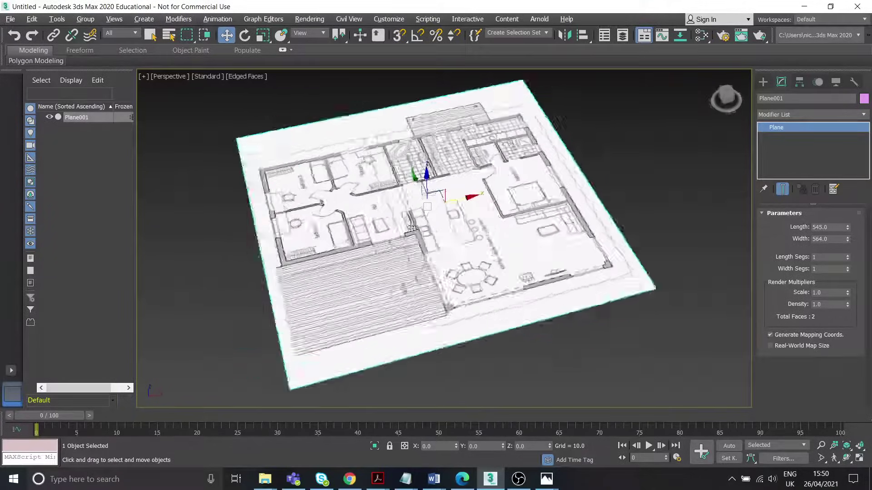
{"action": "middle_click_drag", "start_coordinate": [398, 230], "coordinate": [427, 221], "text": "alt"}
{"action": "middle_click_drag", "start_coordinate": [358, 210], "coordinate": [420, 210], "text": "alt"}
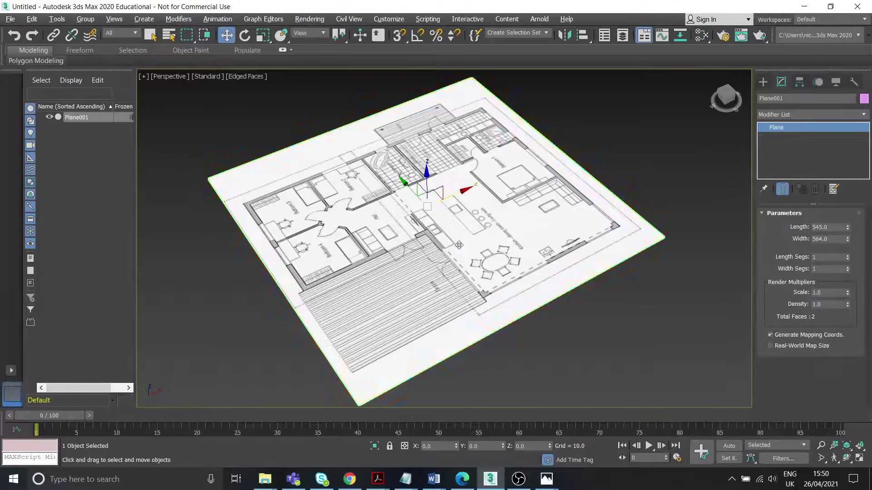
Step: Widen the Scene Explorer enough to expose its Frozen column
{"action": "middle_click_drag", "start_coordinate": [459, 246], "coordinate": [429, 256], "text": "alt"}
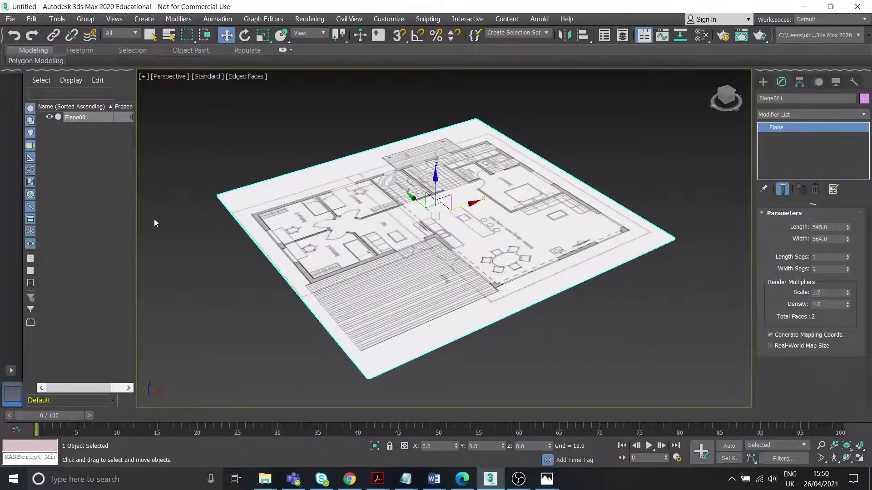
{"action": "left_click_drag", "start_coordinate": [134, 216], "coordinate": [177, 216]}
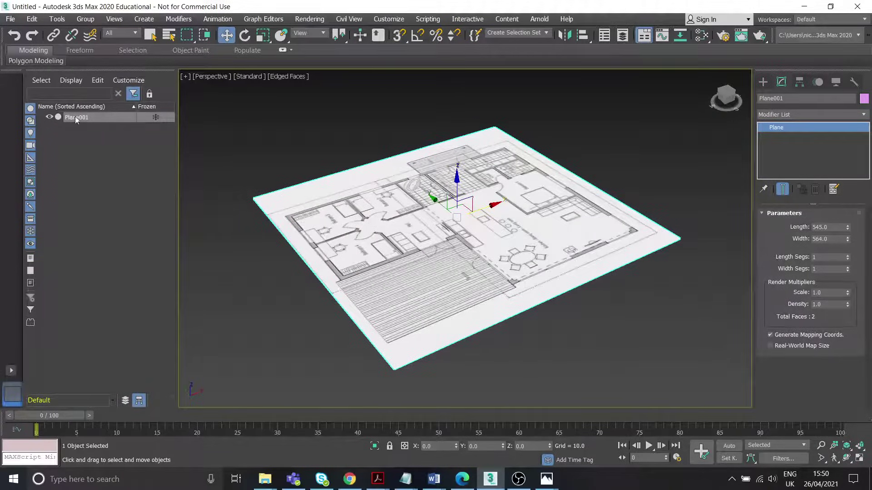
Step: Try freezing the textured plane with its default display properties and unfreeze it again
{"action": "left_click", "coordinate": [155, 117]}
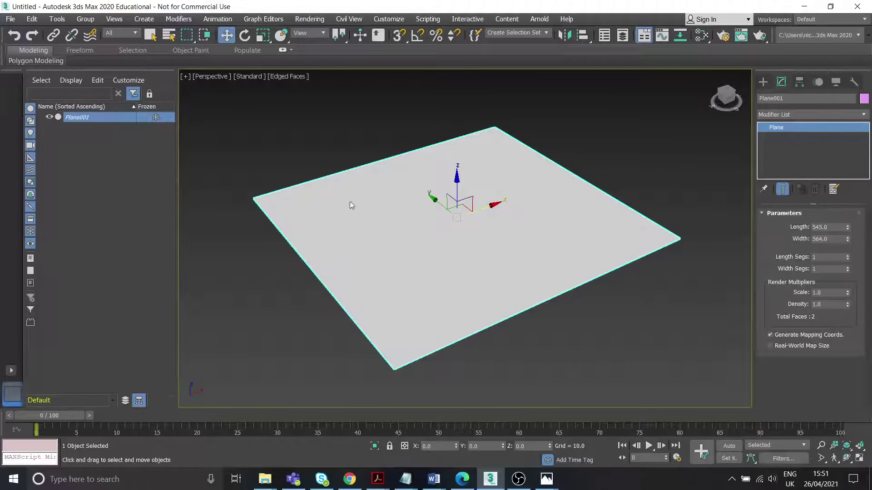
{"action": "left_click", "coordinate": [517, 254]}
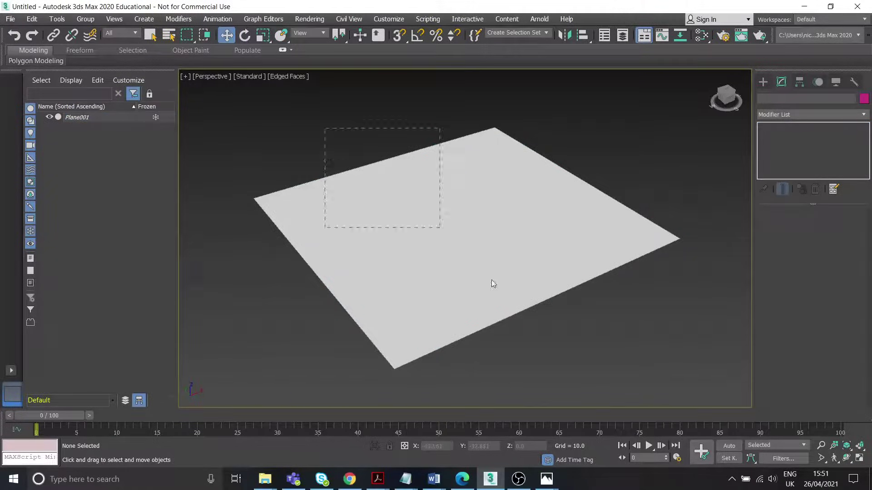
{"action": "left_click_drag", "start_coordinate": [451, 286], "coordinate": [395, 284]}
{"action": "left_click", "coordinate": [155, 117]}
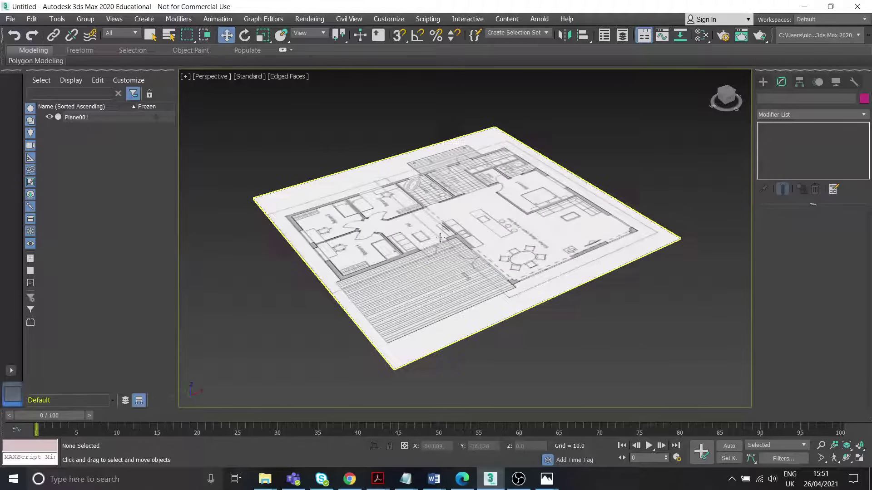
Step: Turn off Show Frozen in Gray in the floor plan plane's display properties and deselect the plane
{"action": "left_click", "coordinate": [441, 237]}
{"action": "middle_click_drag", "start_coordinate": [557, 254], "coordinate": [515, 232], "text": "alt"}
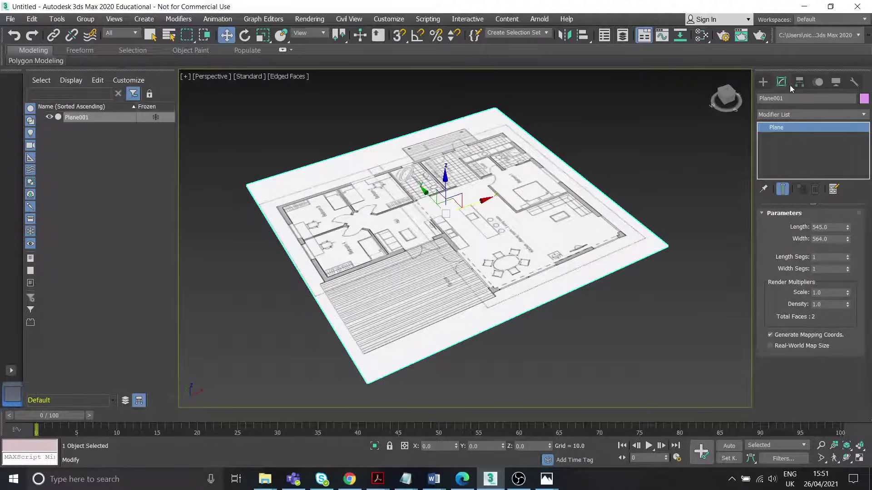
{"action": "left_click", "coordinate": [835, 84]}
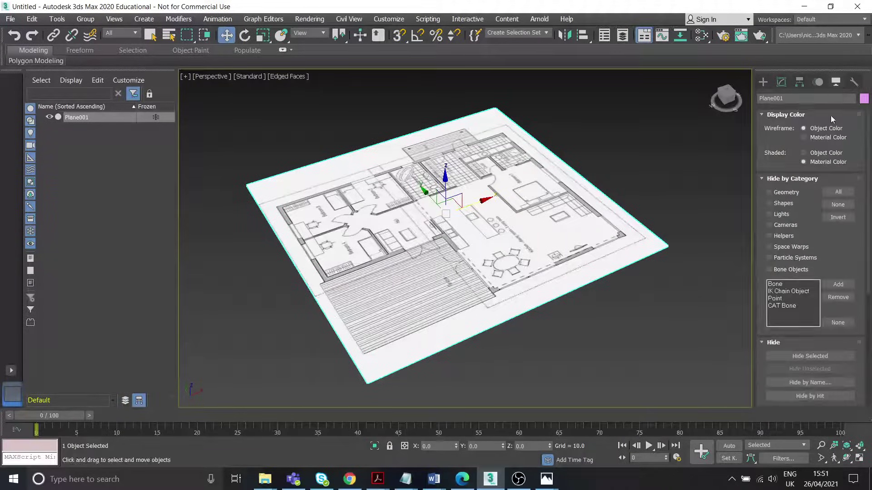
{"action": "scroll", "coordinate": [828, 180], "scroll_direction": "down", "scroll_amount": 2}
{"action": "scroll", "coordinate": [828, 180], "scroll_direction": "down", "scroll_amount": 5}
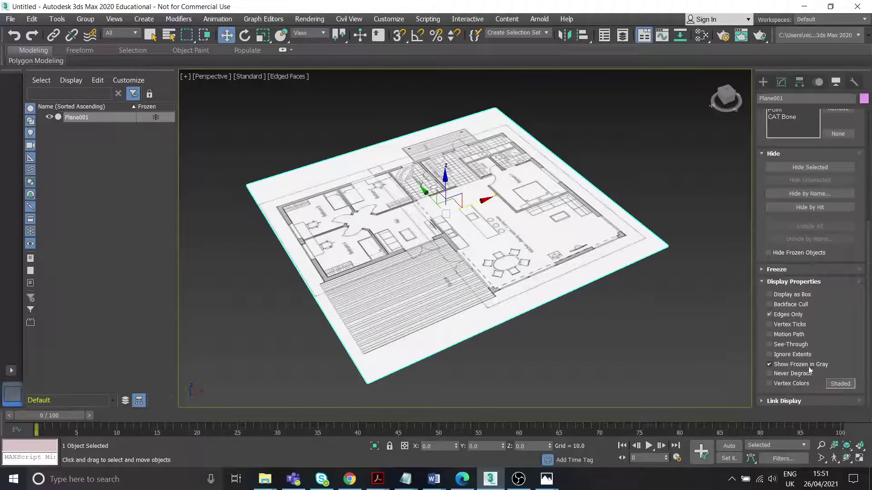
{"action": "left_click", "coordinate": [769, 365]}
{"action": "left_click", "coordinate": [679, 323]}
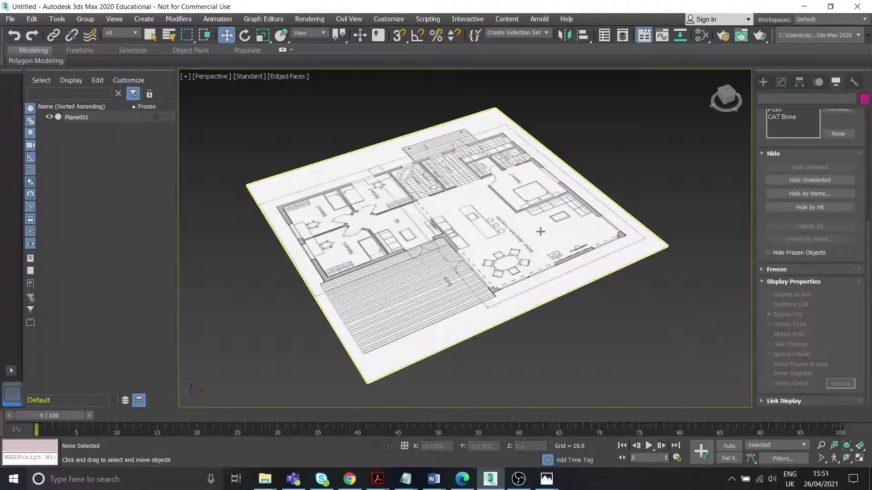
Step: Freeze the floor plan plane and test that it cannot be selected in the viewport
{"action": "left_click", "coordinate": [500, 229]}
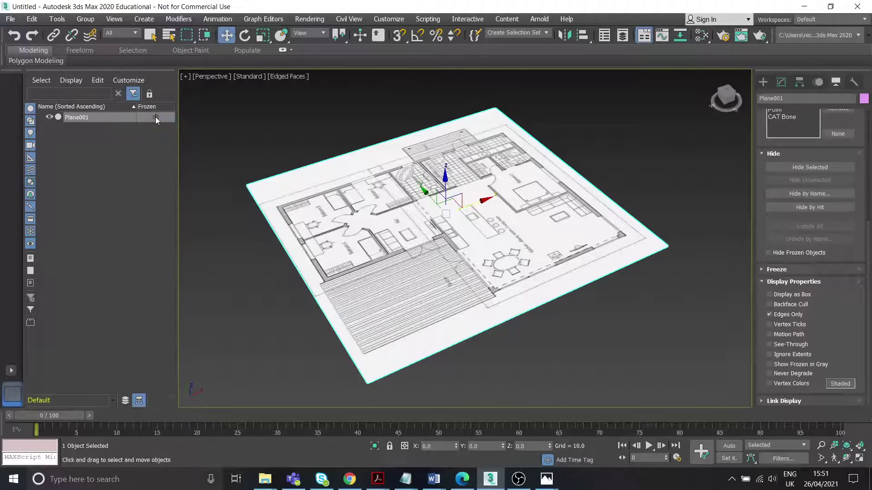
{"action": "left_click", "coordinate": [155, 117]}
{"action": "left_click", "coordinate": [781, 82]}
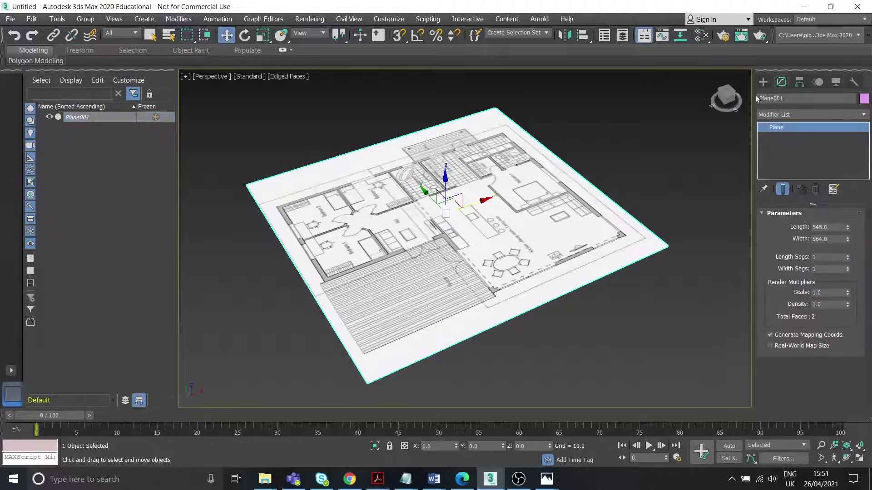
{"action": "left_click_drag", "start_coordinate": [266, 148], "coordinate": [535, 316]}
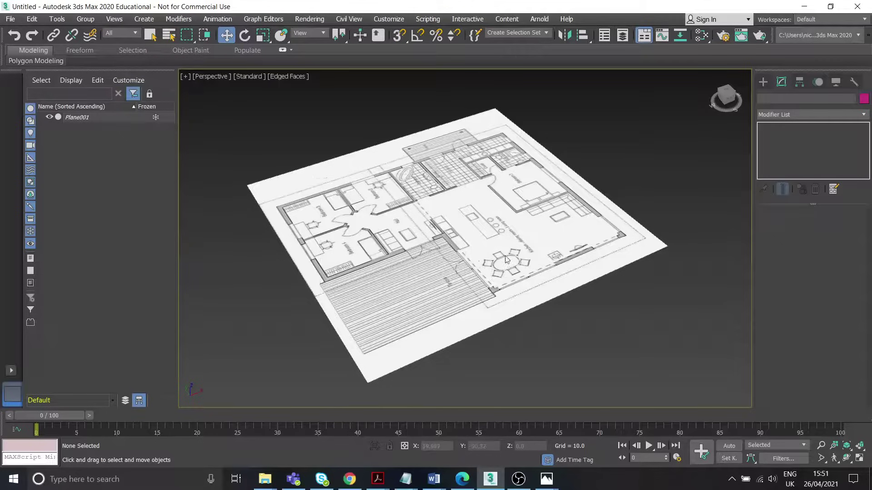
Step: Examine the frozen floor plan up close around the bedrooms and hall, and as a whole
{"action": "middle_click_drag", "start_coordinate": [508, 260], "coordinate": [544, 282], "text": "alt"}
{"action": "scroll", "coordinate": [545, 270], "scroll_direction": "up", "scroll_amount": 5}
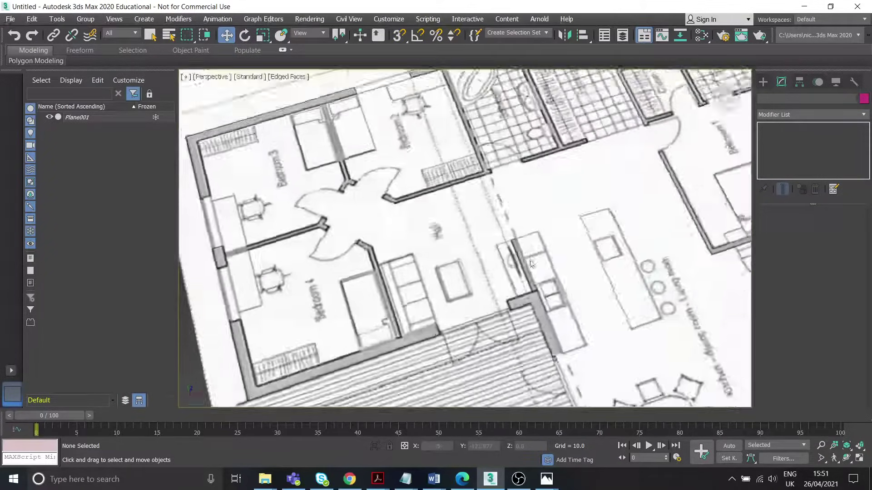
{"action": "middle_click_drag", "start_coordinate": [545, 270], "coordinate": [477, 227], "text": "alt"}
{"action": "scroll", "coordinate": [524, 215], "scroll_direction": "down", "scroll_amount": 3}
{"action": "scroll", "coordinate": [575, 214], "scroll_direction": "down", "scroll_amount": 2}
{"action": "scroll", "coordinate": [493, 237], "scroll_direction": "down", "scroll_amount": 2}
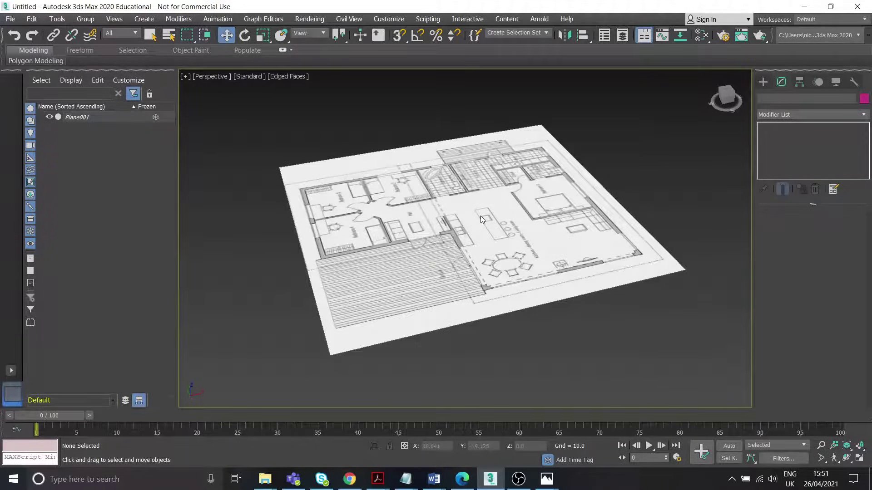
{"action": "middle_click_drag", "start_coordinate": [480, 216], "coordinate": [468, 216]}
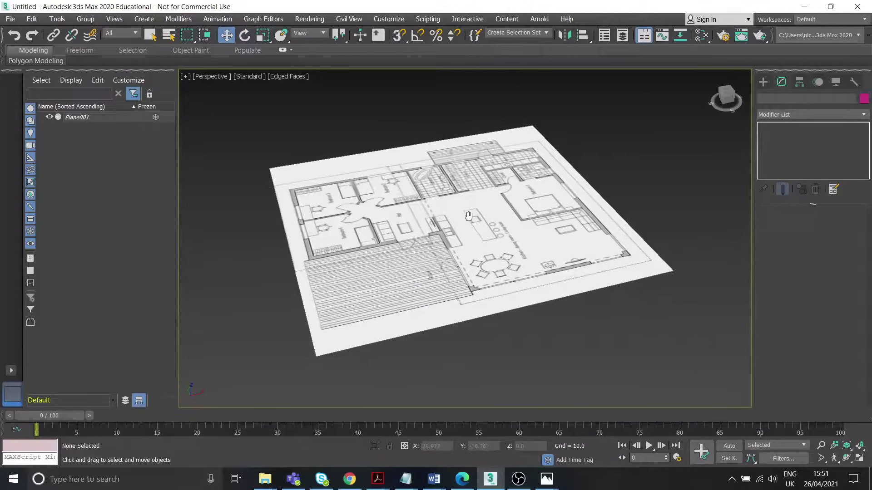